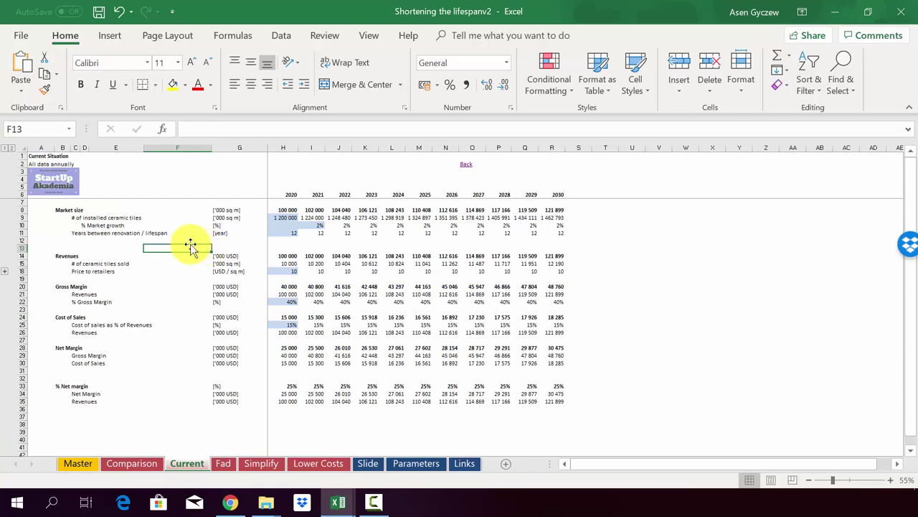
# Examine the Market size block on the Current sheet: installed tiles, market growth and renovation lifespan, comparing the 2020 and 2030 columns.
pyautogui.click(22, 210)
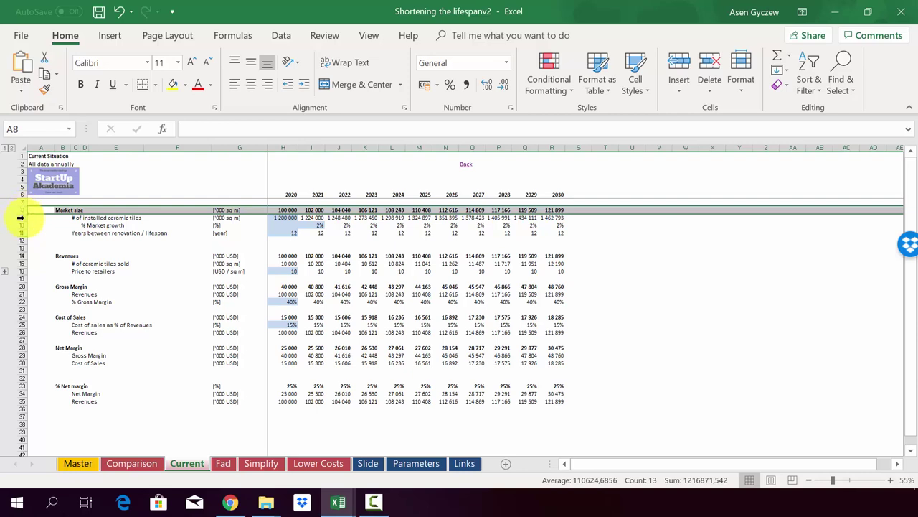
pyautogui.click(23, 218)
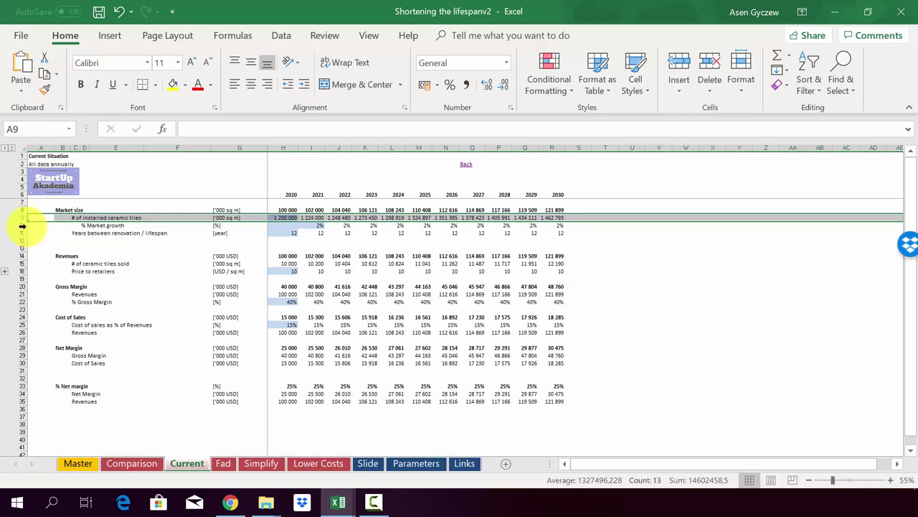
pyautogui.click(25, 226)
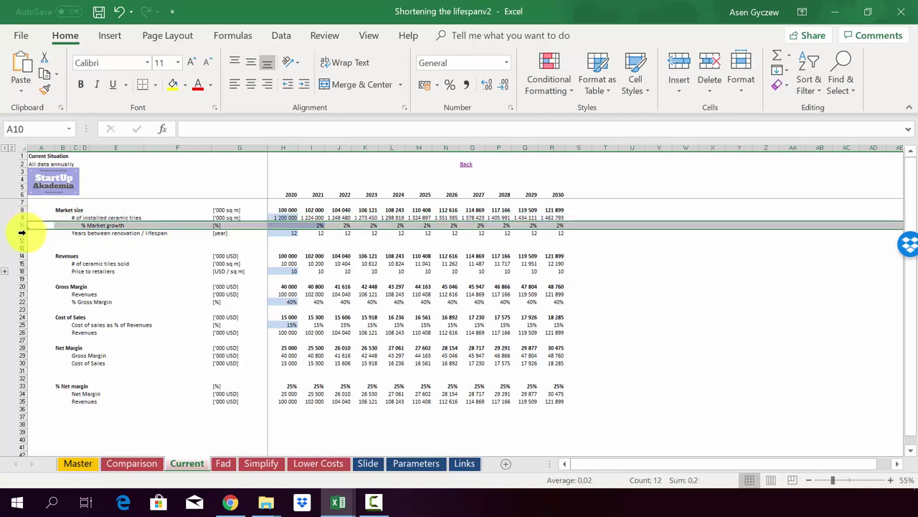
pyautogui.click(25, 232)
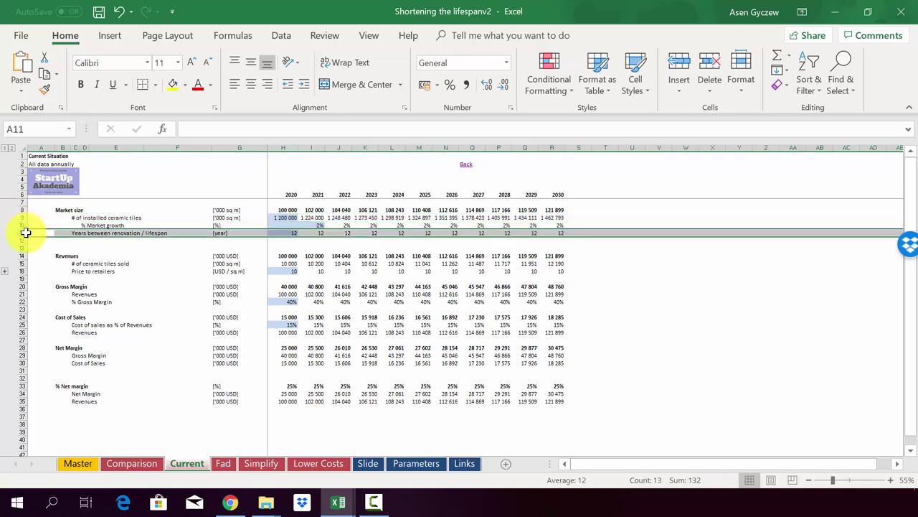
pyautogui.click(273, 208)
pyautogui.press('Down')
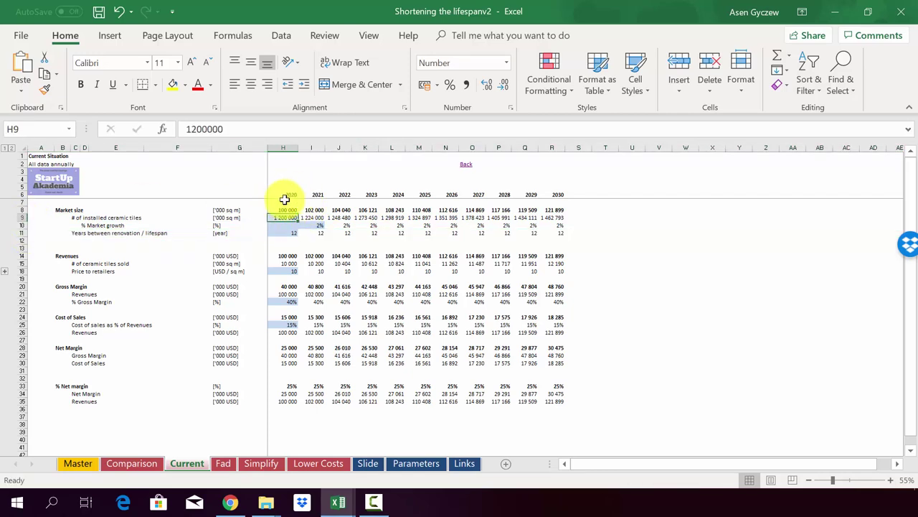
pyautogui.click(291, 148)
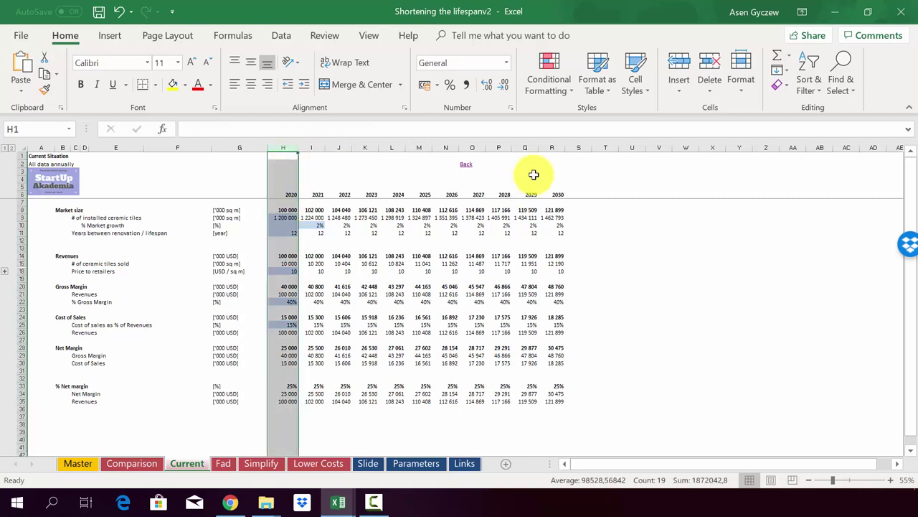
pyautogui.click(551, 148)
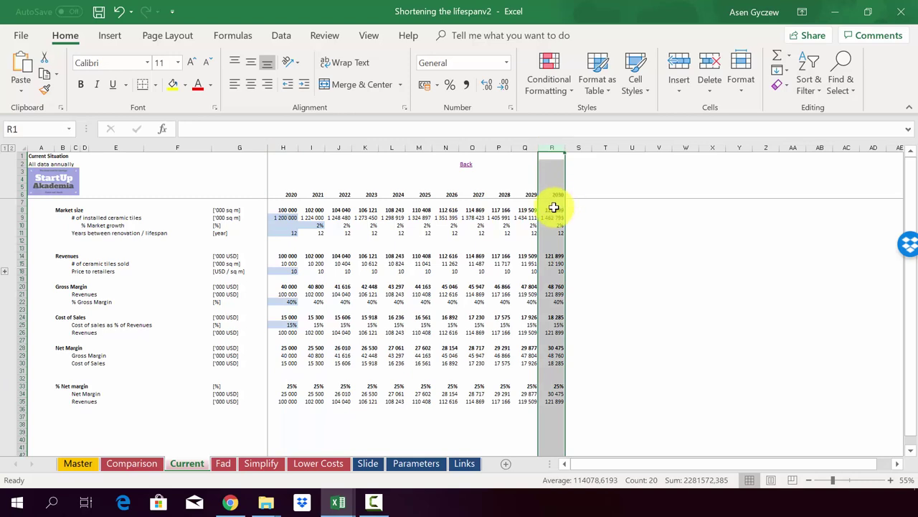
pyautogui.hotkey('ctrl', 'z')
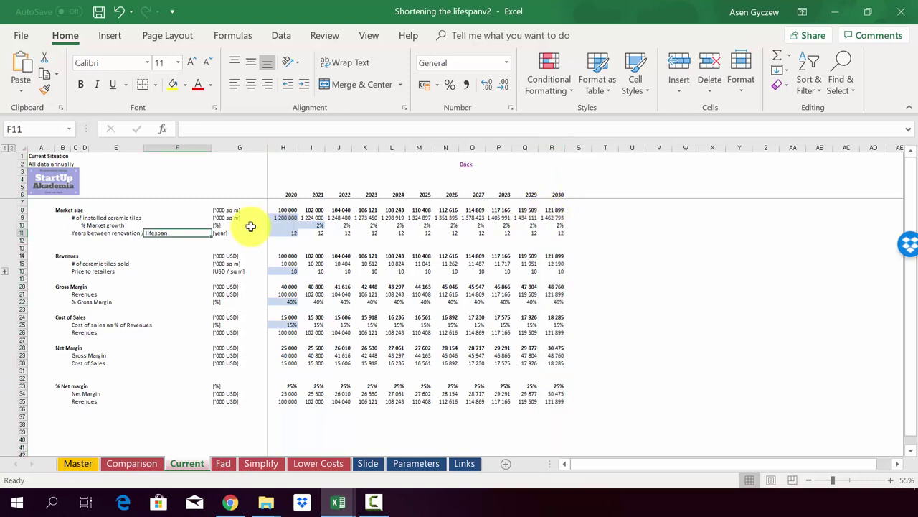
pyautogui.click(245, 224)
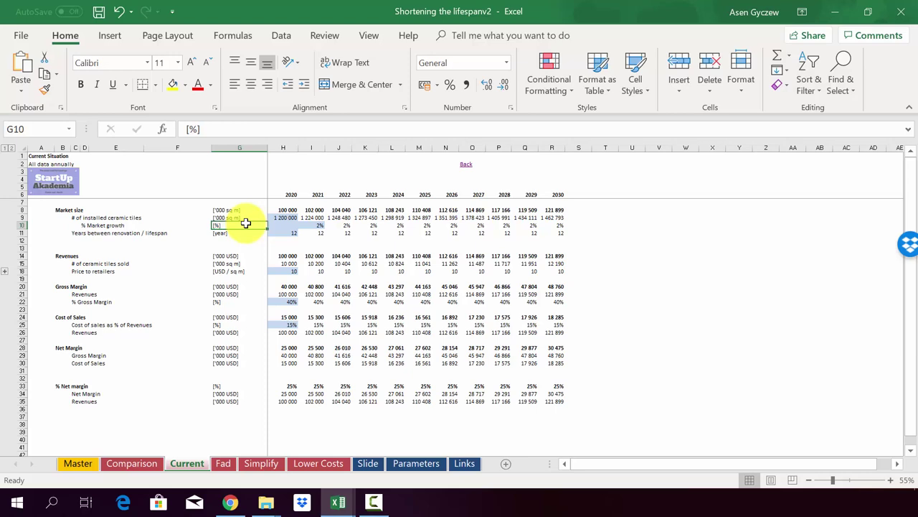
# Inspect how the number of ceramic tiles sold is calculated, expanding its grouped Market size and Market share rows and collapsing them again.
pyautogui.click(25, 264)
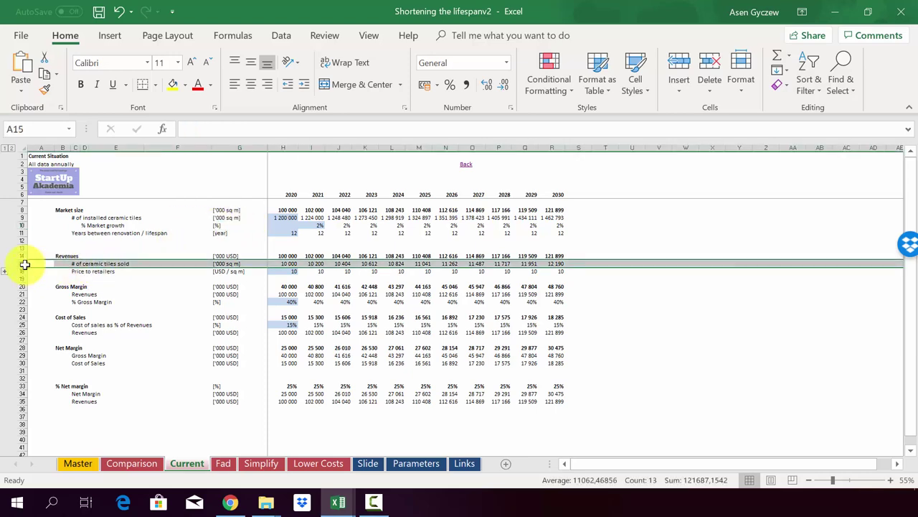
pyautogui.click(270, 262)
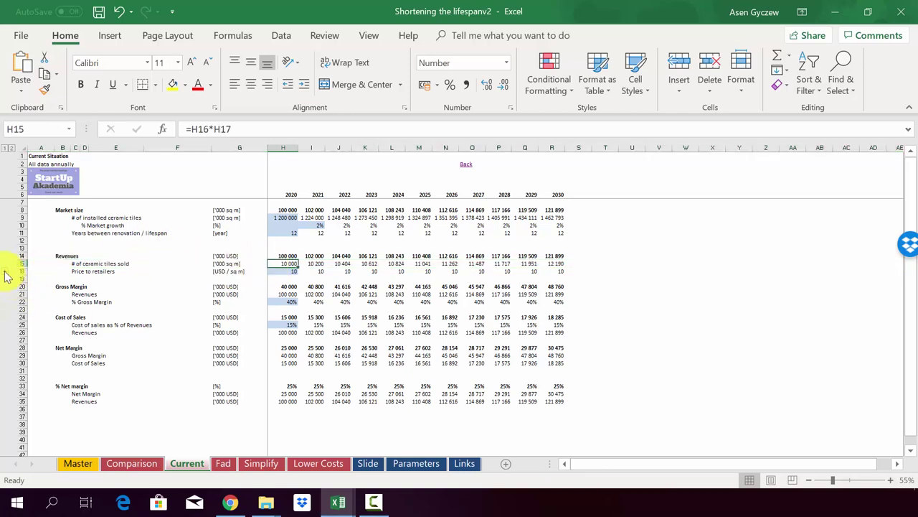
pyautogui.click(5, 275)
pyautogui.click(20, 270)
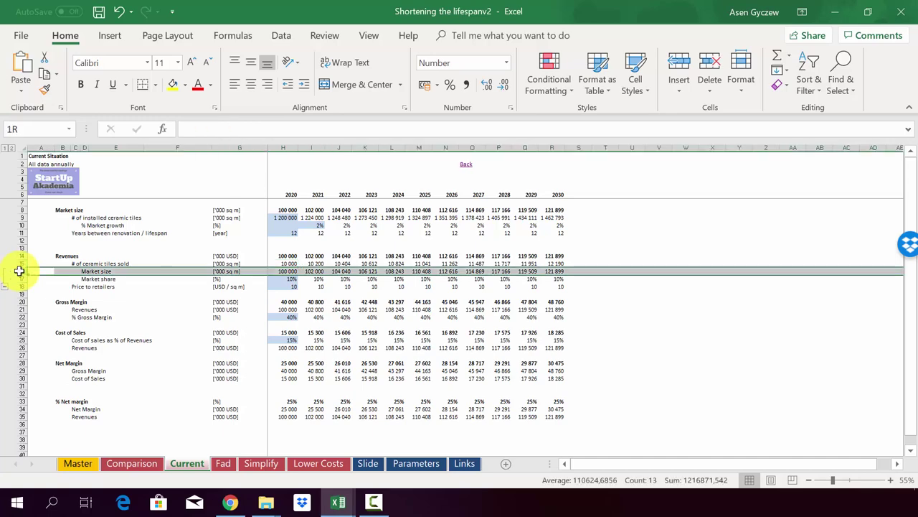
pyautogui.doubleClick(273, 271)
pyautogui.press('Return')
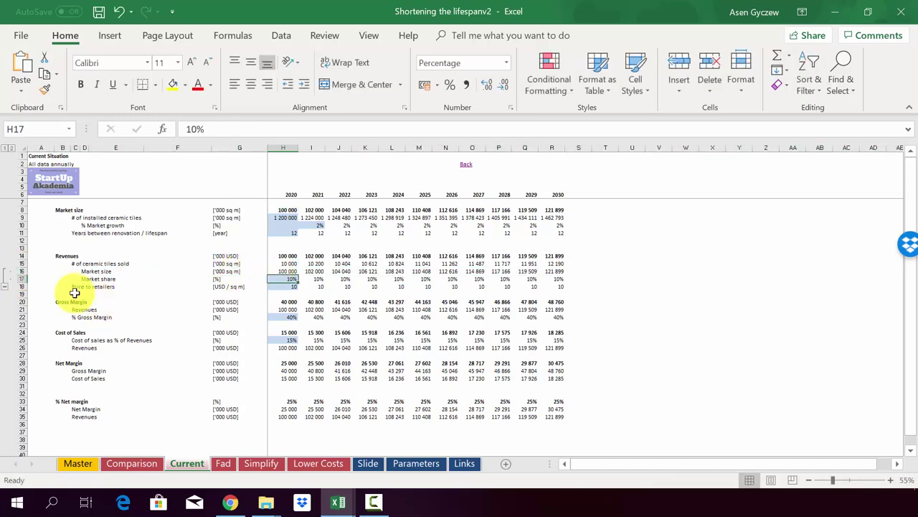
pyautogui.click(23, 278)
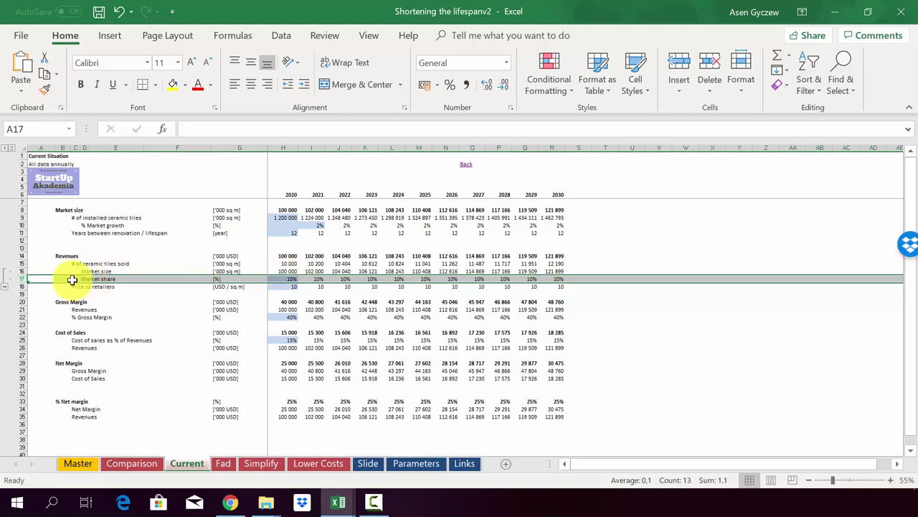
pyautogui.click(5, 287)
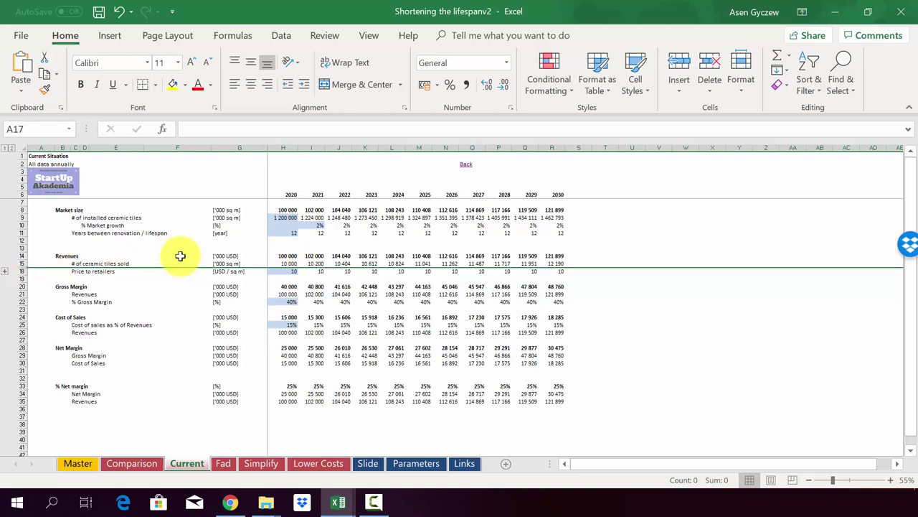
pyautogui.click(275, 264)
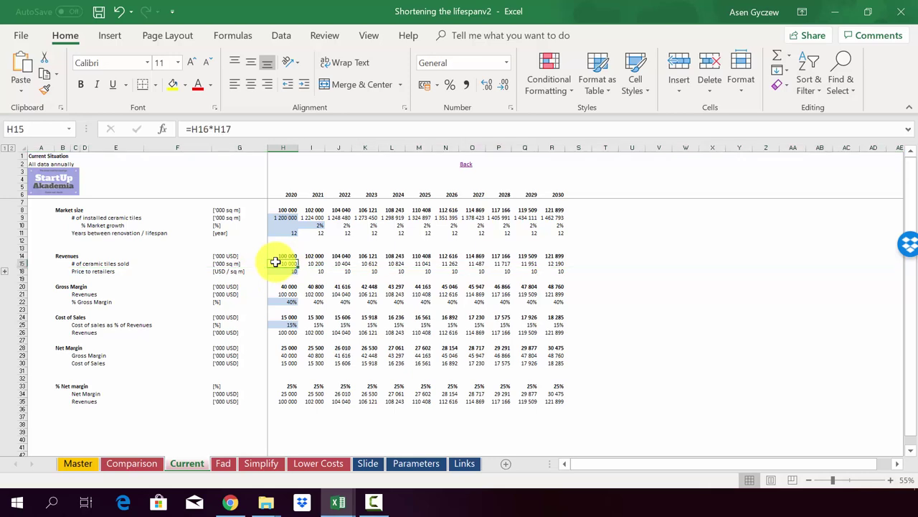
# Review the growth and lifespan drivers, the price to retailers and the tiles sold that feed the 2020 Revenues formula.
pyautogui.click(22, 224)
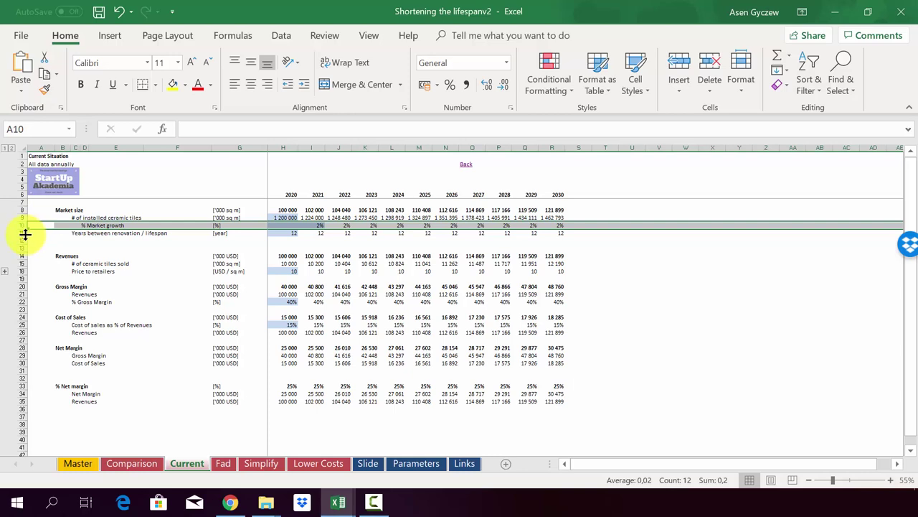
pyautogui.click(25, 233)
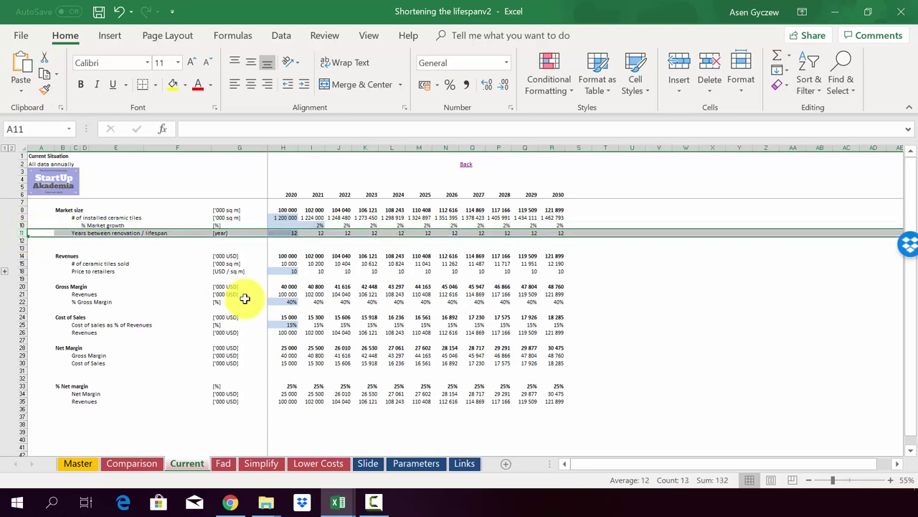
pyautogui.click(284, 272)
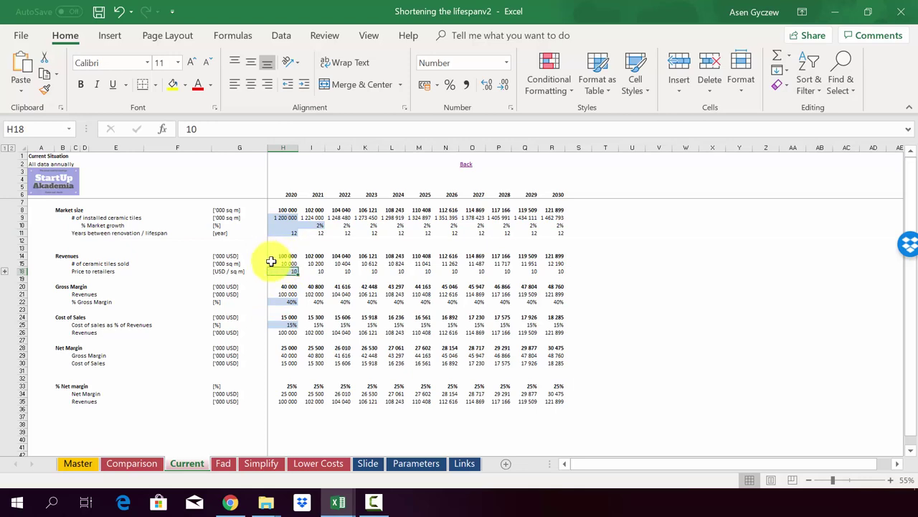
pyautogui.click(21, 269)
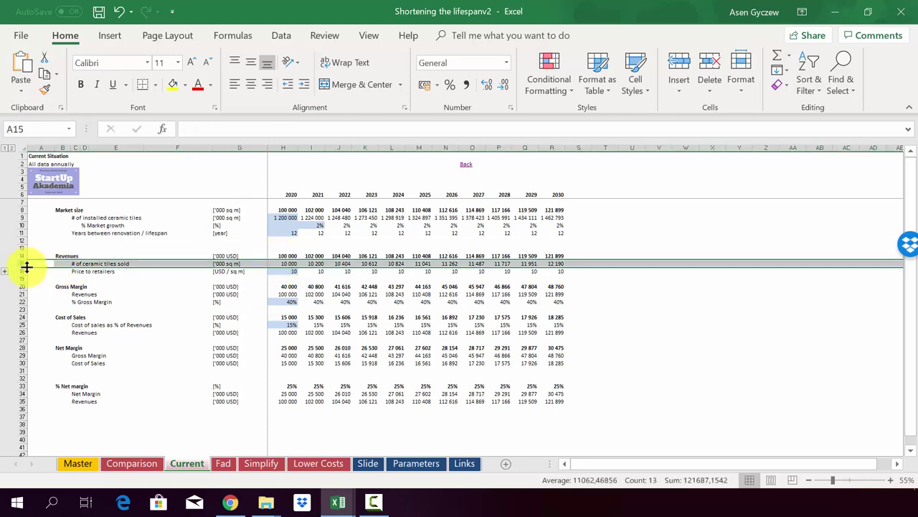
pyautogui.click(272, 257)
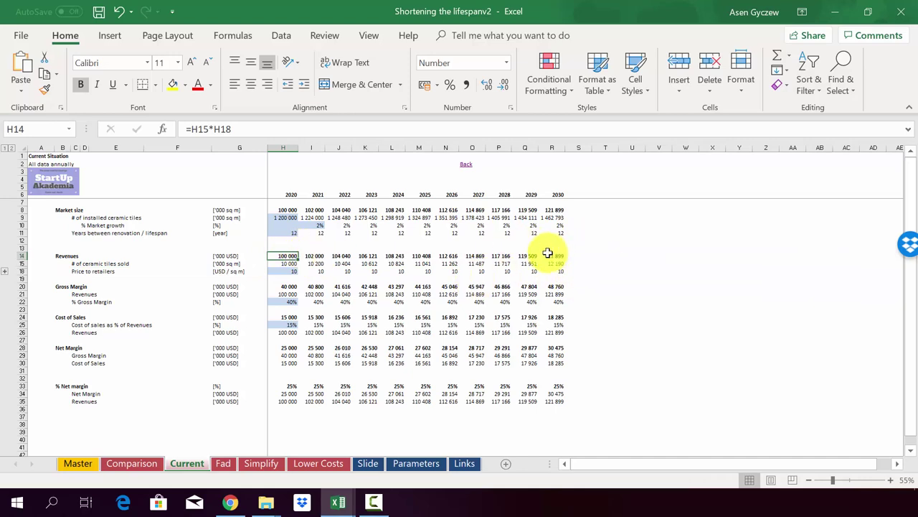
# Examine the Gross Margin block's revenue and percentage rows and check its formulas for 2020 and 2030.
pyautogui.click(22, 287)
pyautogui.click(22, 294)
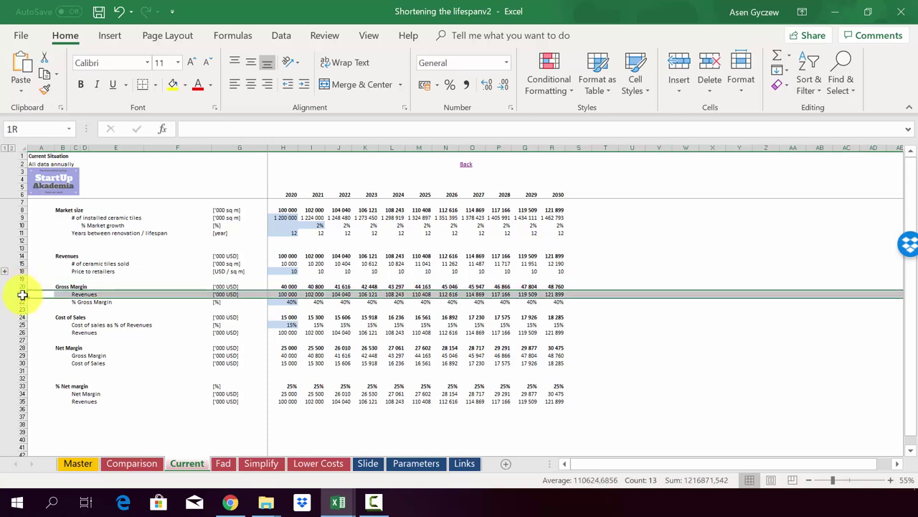
pyautogui.click(24, 301)
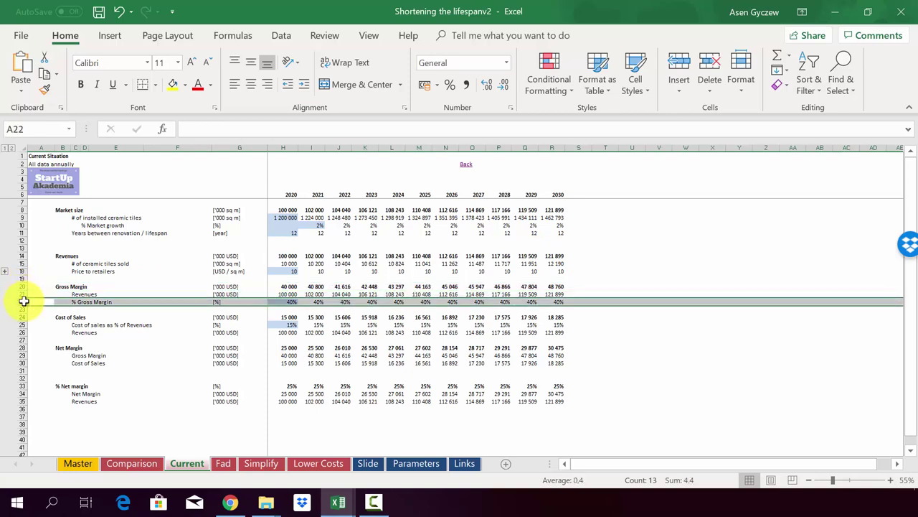
pyautogui.doubleClick(274, 287)
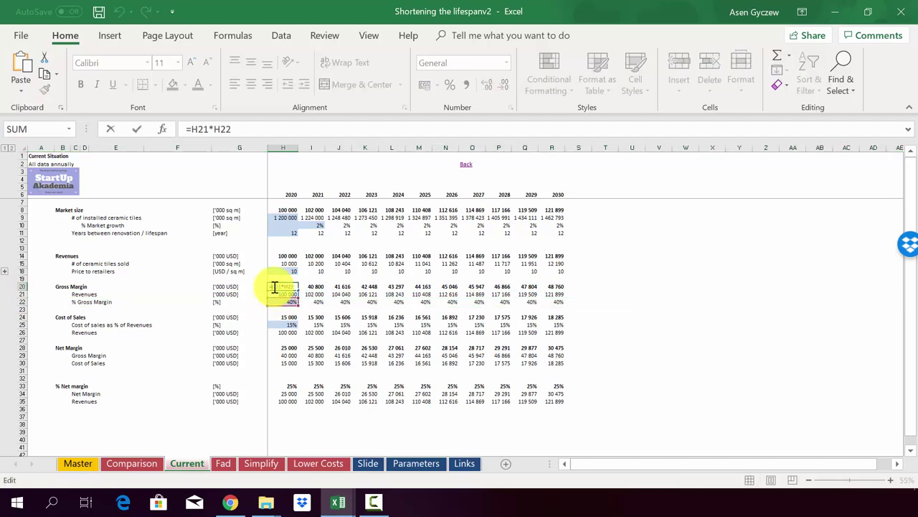
pyautogui.press('Return')
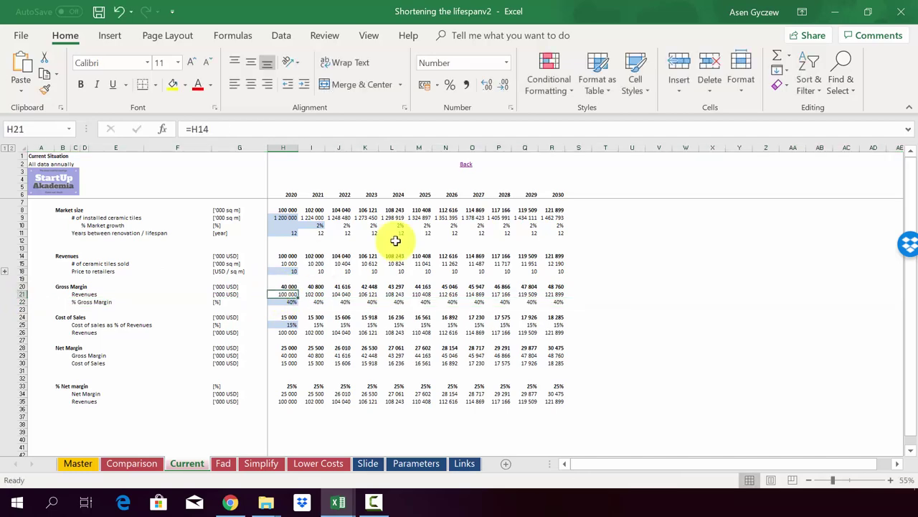
pyautogui.doubleClick(551, 286)
pyautogui.press('Return')
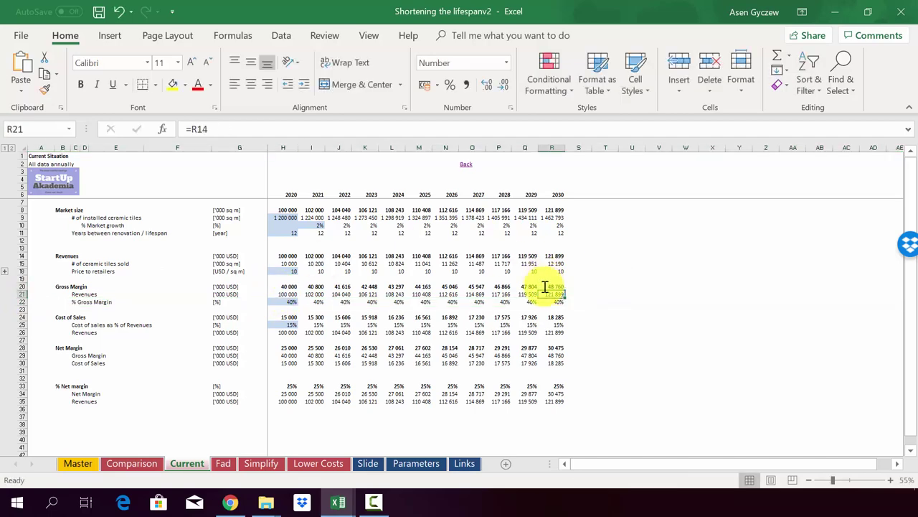
pyautogui.click(552, 147)
# Examine the Cost of Sales block, including its percentage of revenues, and check its formulas for 2020 and 2030.
pyautogui.click(24, 316)
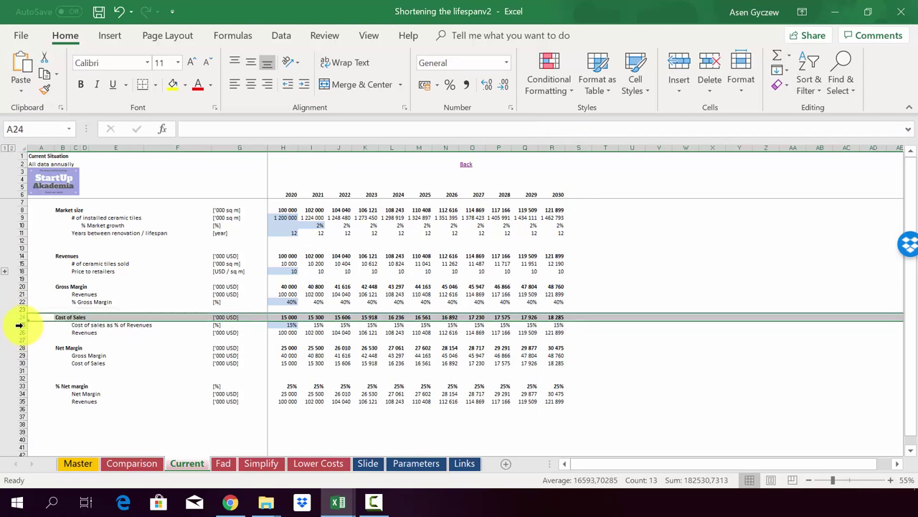
pyautogui.click(23, 325)
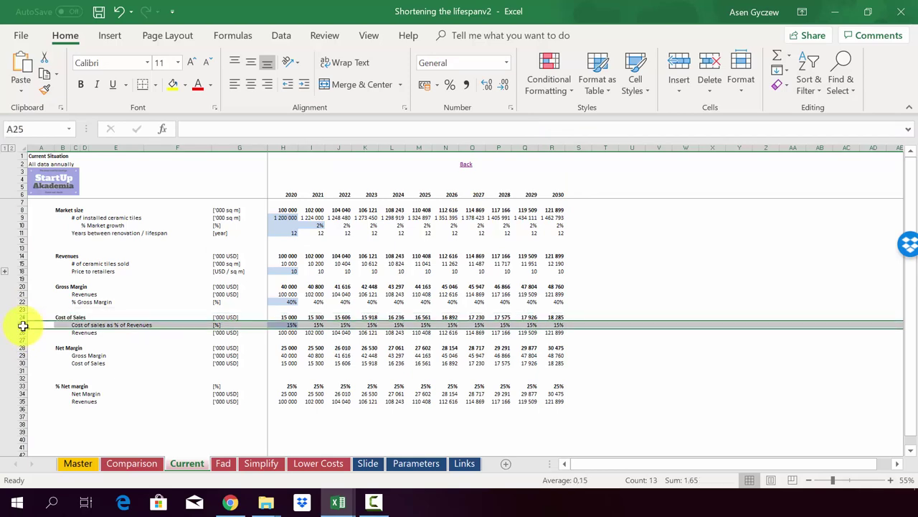
pyautogui.click(277, 324)
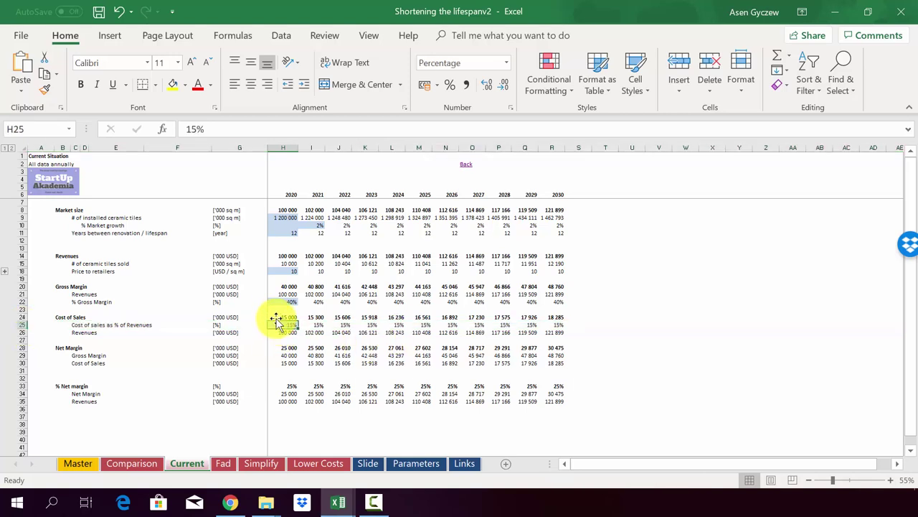
pyautogui.click(274, 317)
pyautogui.doubleClick(273, 316)
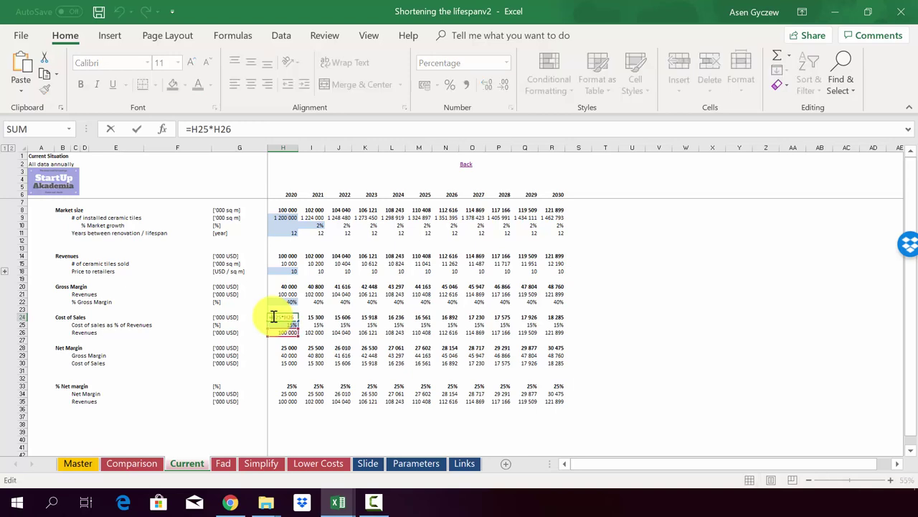
pyautogui.press('Return')
pyautogui.click(544, 318)
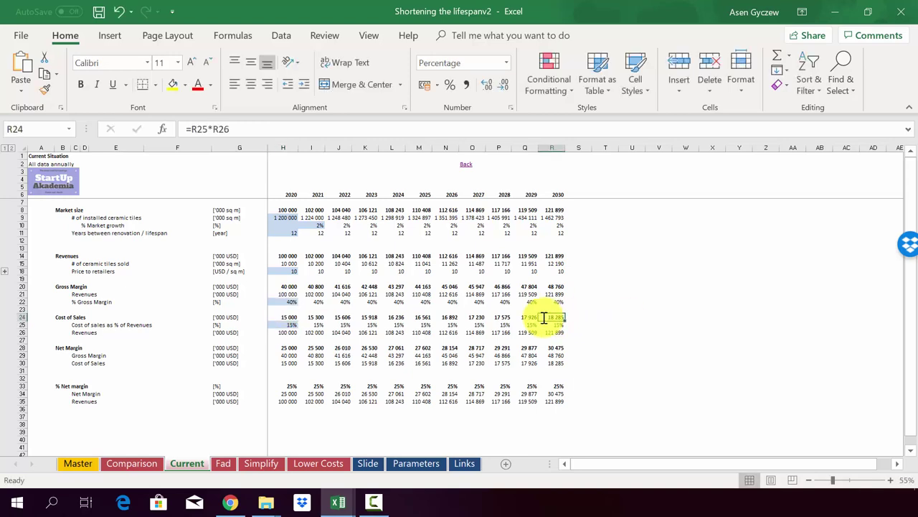
pyautogui.doubleClick(544, 318)
pyautogui.press('Return')
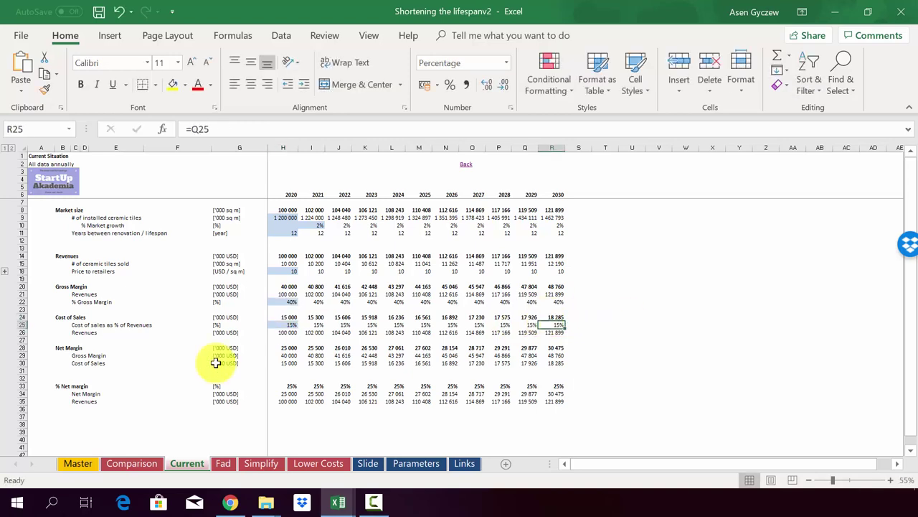
# Review the Net Margin block's Gross Margin and Cost of Sales rows and view the 2020 Net Margin formula.
pyautogui.click(23, 348)
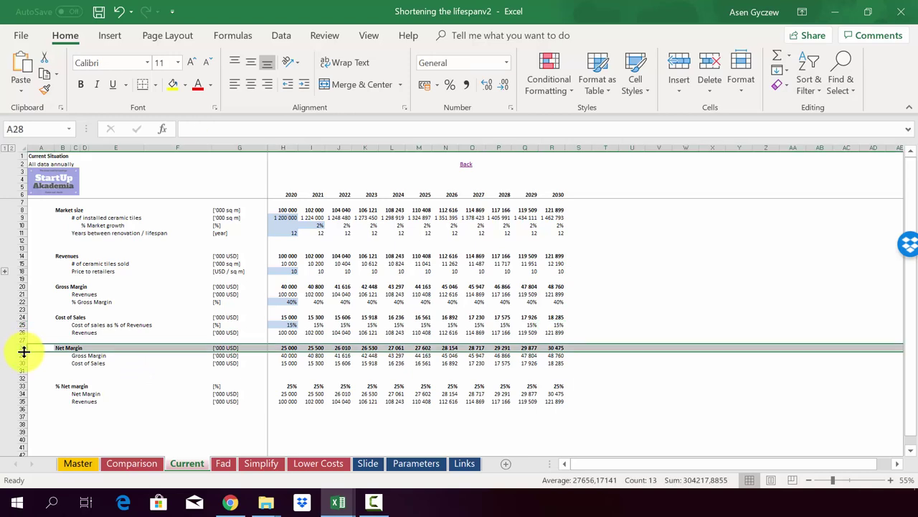
pyautogui.click(23, 355)
pyautogui.click(22, 362)
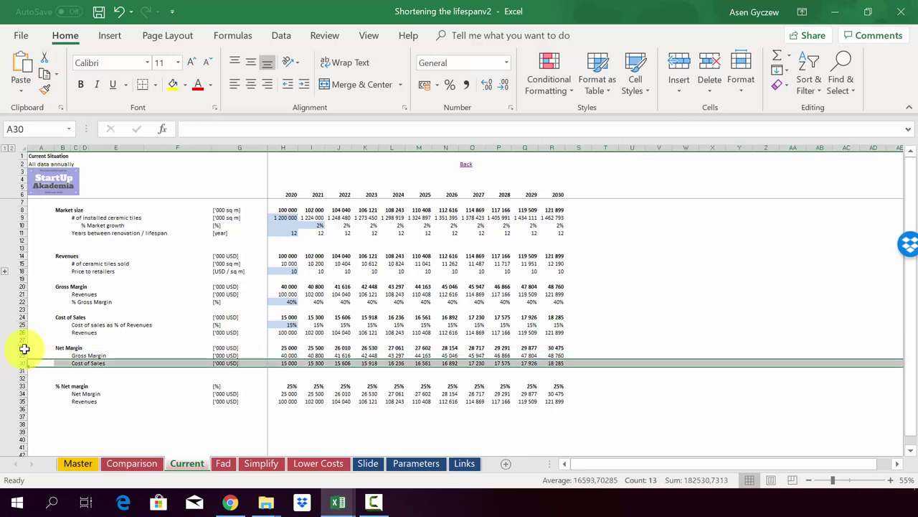
pyautogui.click(23, 348)
pyautogui.click(277, 347)
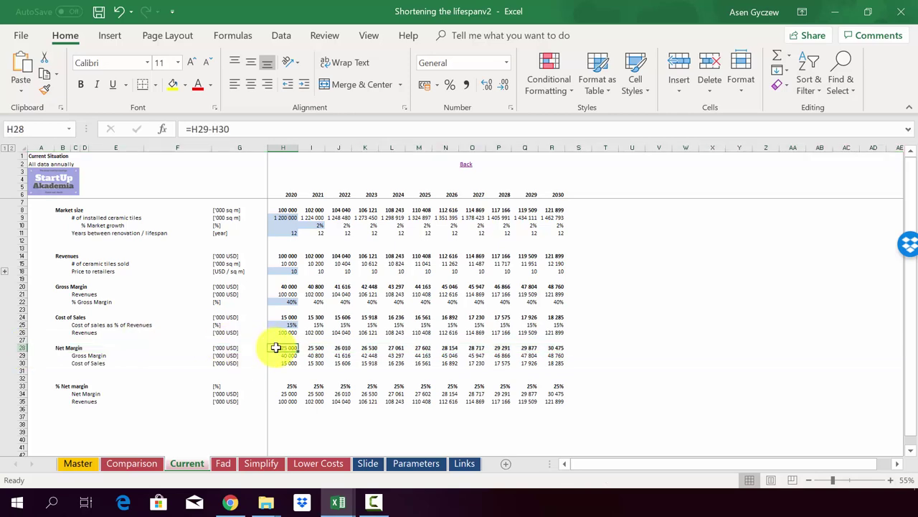
# Check the 2030 Net Margin formula, the % Net margin row and the 2020 % Net margin formula.
pyautogui.click(551, 349)
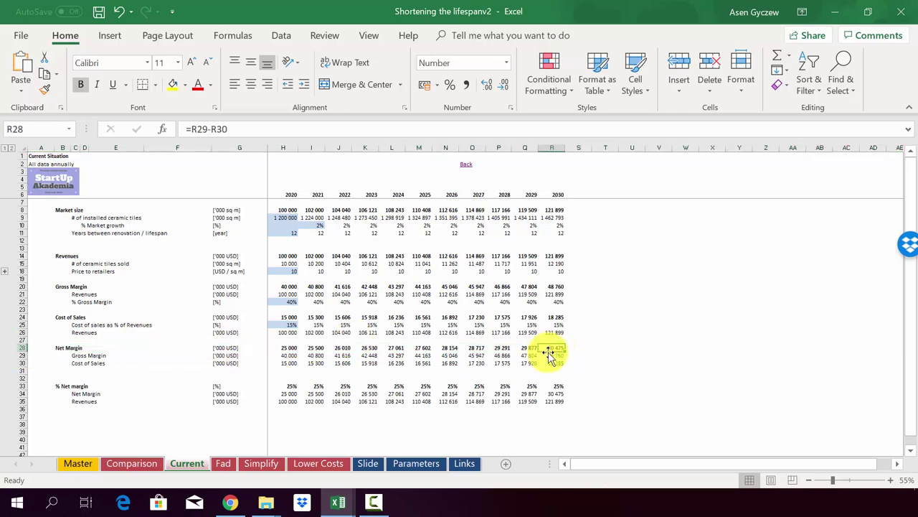
pyautogui.click(25, 386)
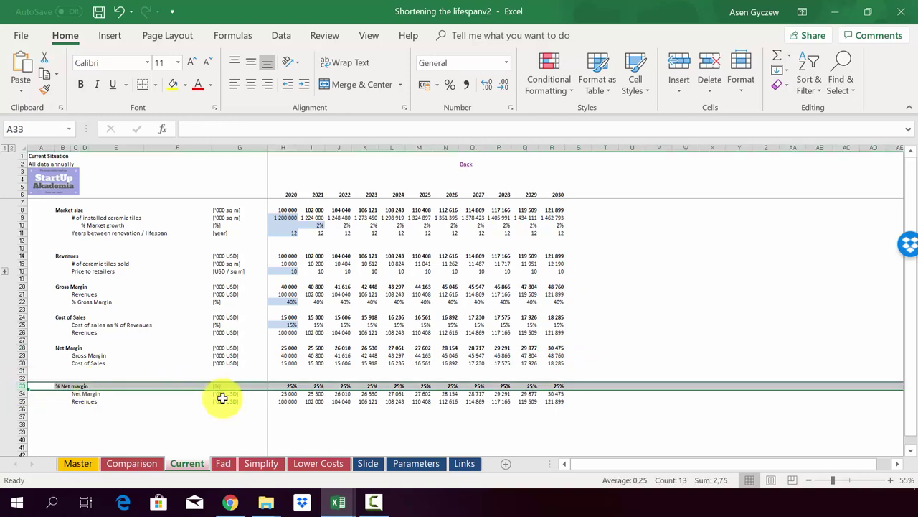
pyautogui.click(275, 386)
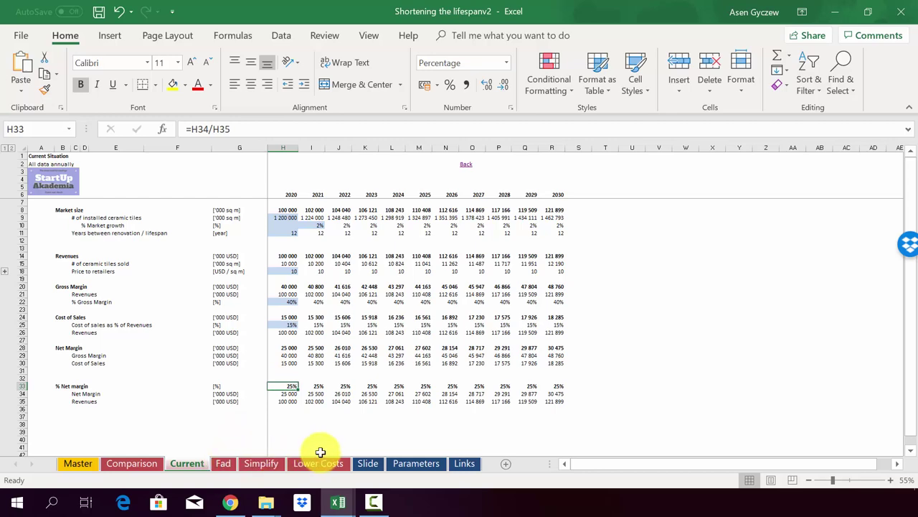
# On the Fad sheet, examine the renovation lifespan row, comparing the 2020 input with the 2021 lookup formula.
pyautogui.hotkey('ctrl', 'pagedown')
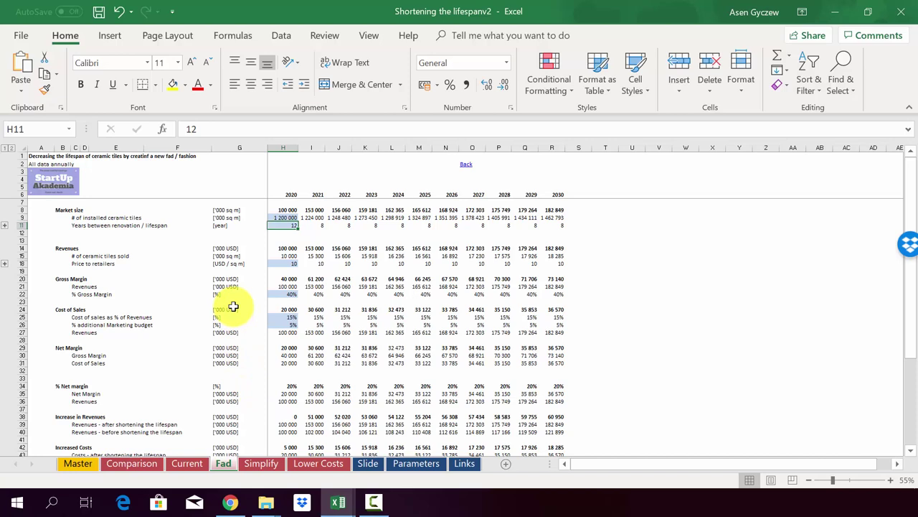
pyautogui.click(15, 225)
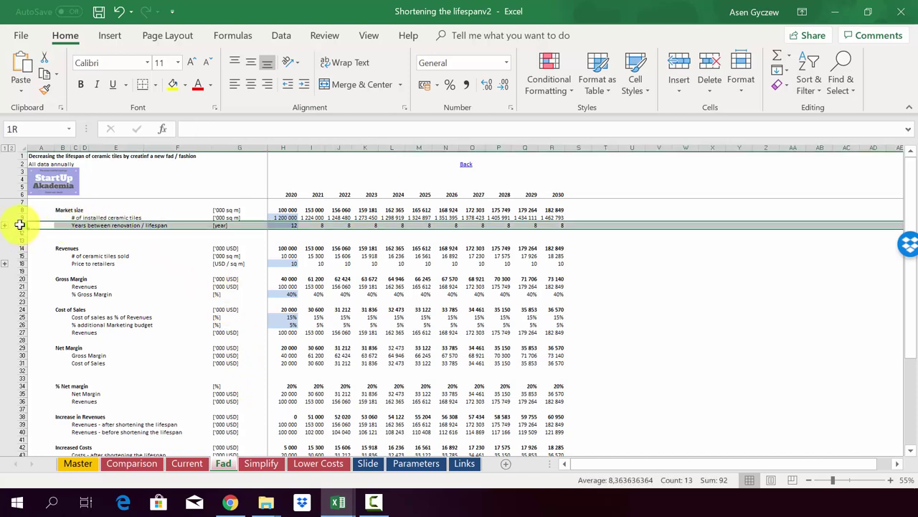
pyautogui.click(284, 224)
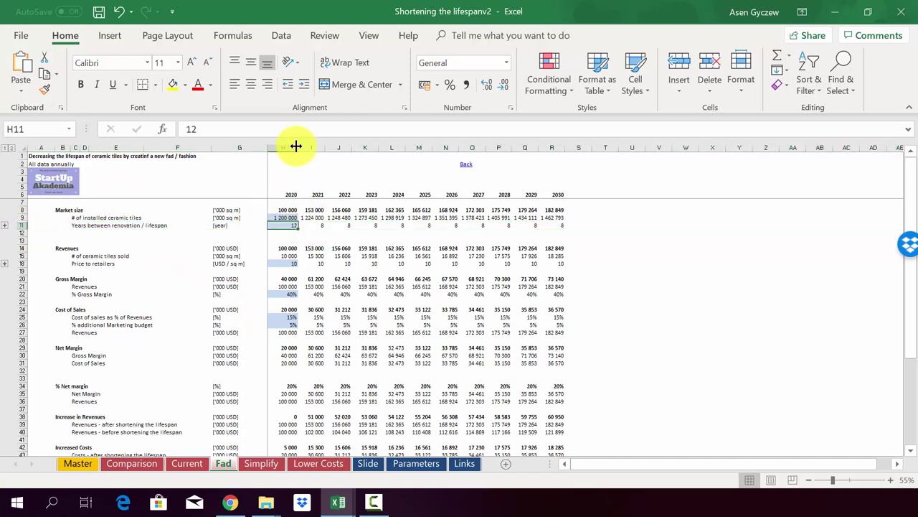
pyautogui.click(307, 224)
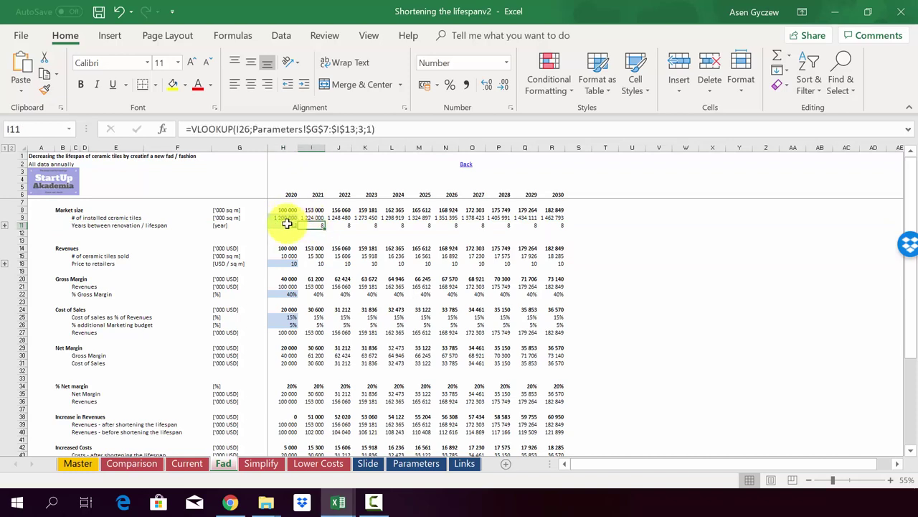
pyautogui.click(286, 224)
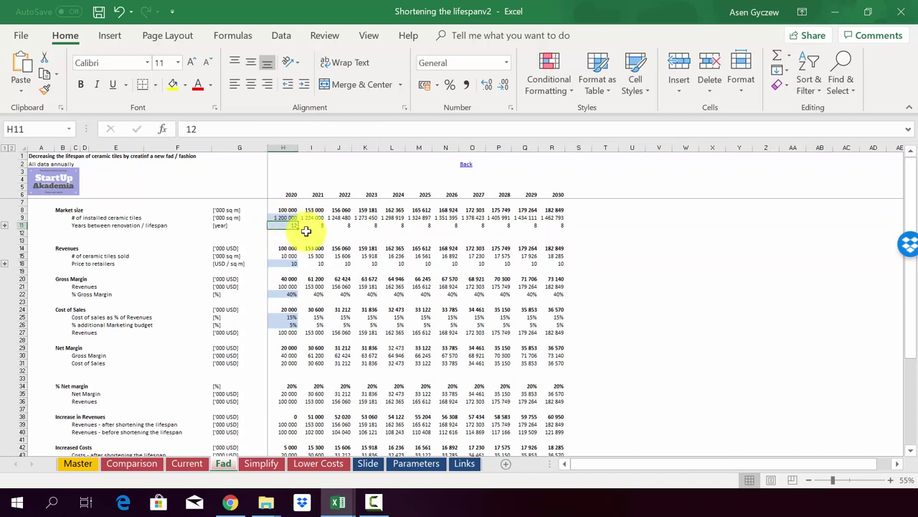
pyautogui.click(309, 226)
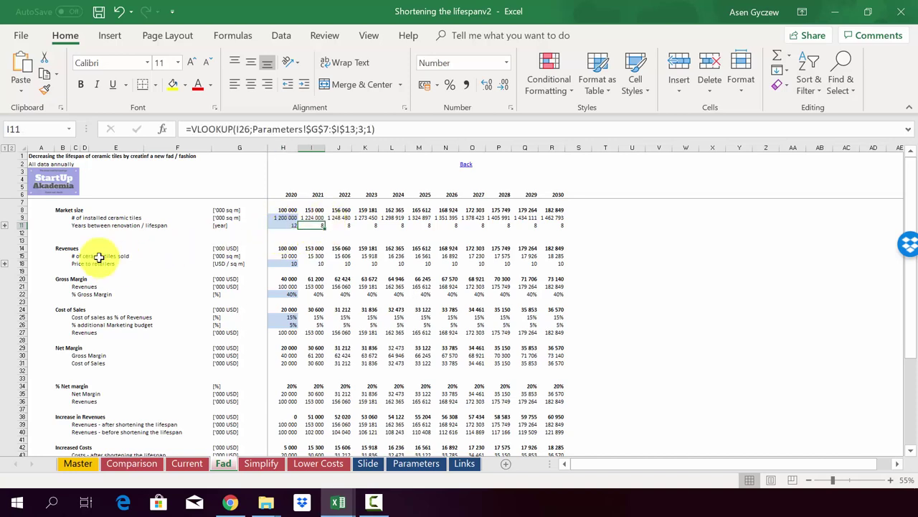
# Examine the % additional Marketing budget row under Cost of Sales and inspect its 2020 input without changing it.
pyautogui.click(23, 324)
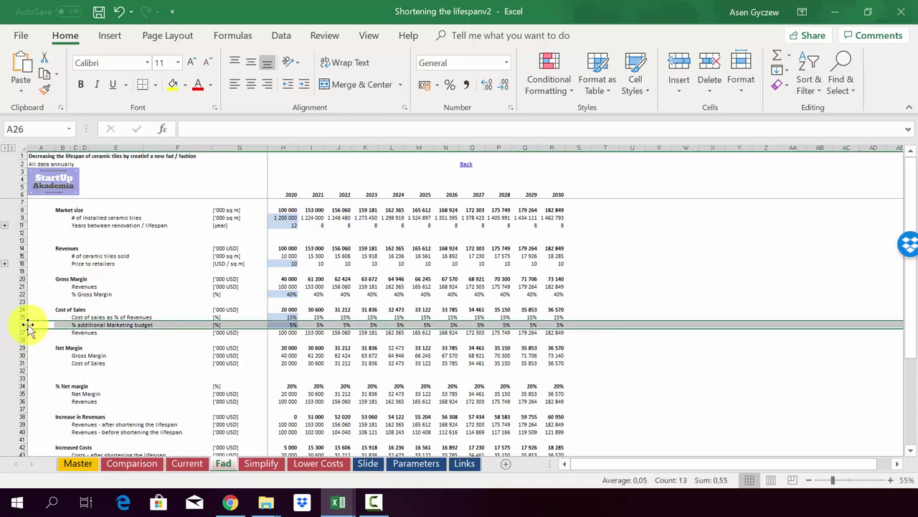
pyautogui.click(277, 324)
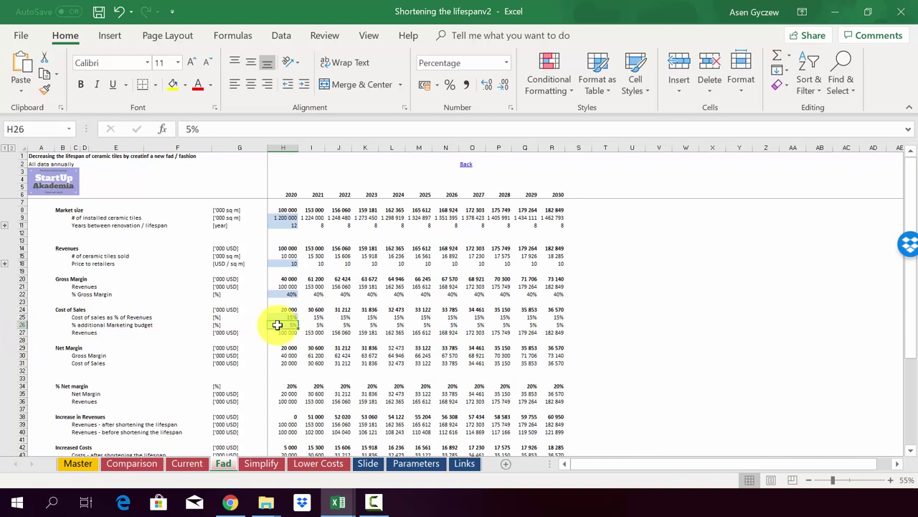
pyautogui.click(64, 324)
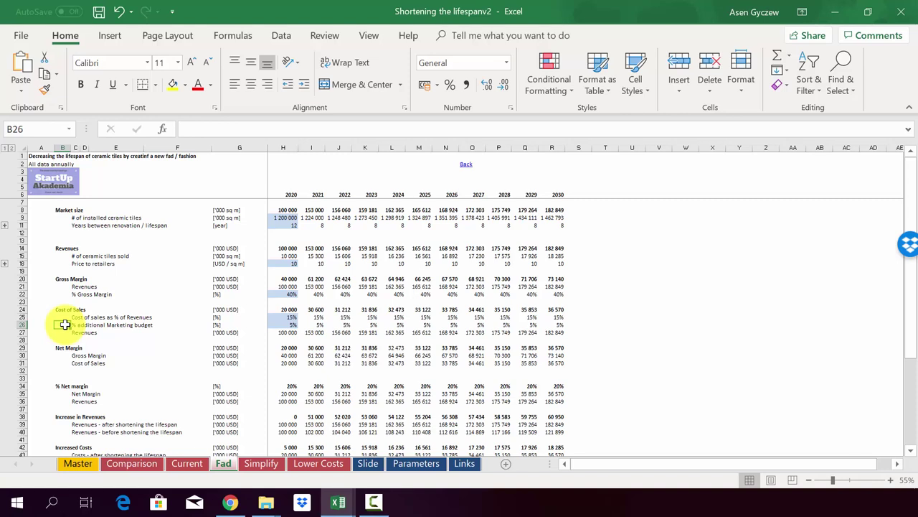
pyautogui.click(26, 325)
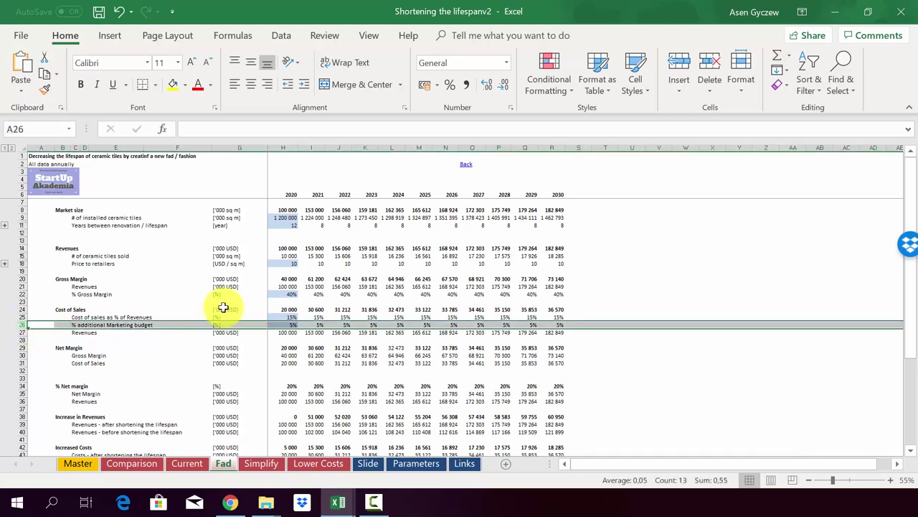
pyautogui.doubleClick(280, 324)
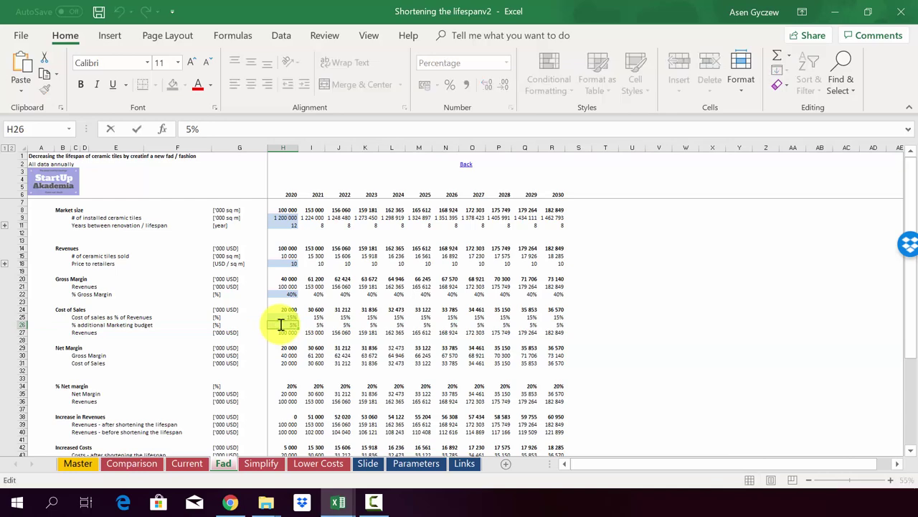
pyautogui.press('Return')
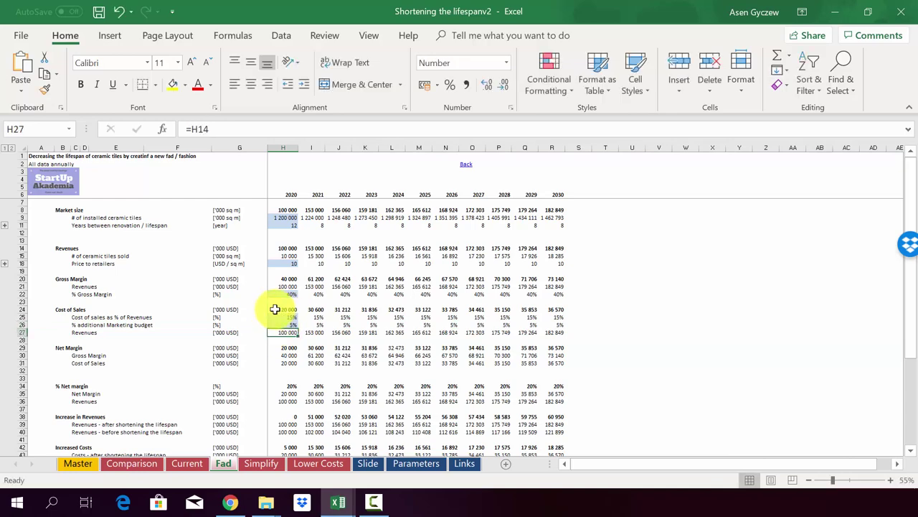
# Examine the Cost of Sales total row and inspect the references in its 2020 formula.
pyautogui.click(23, 309)
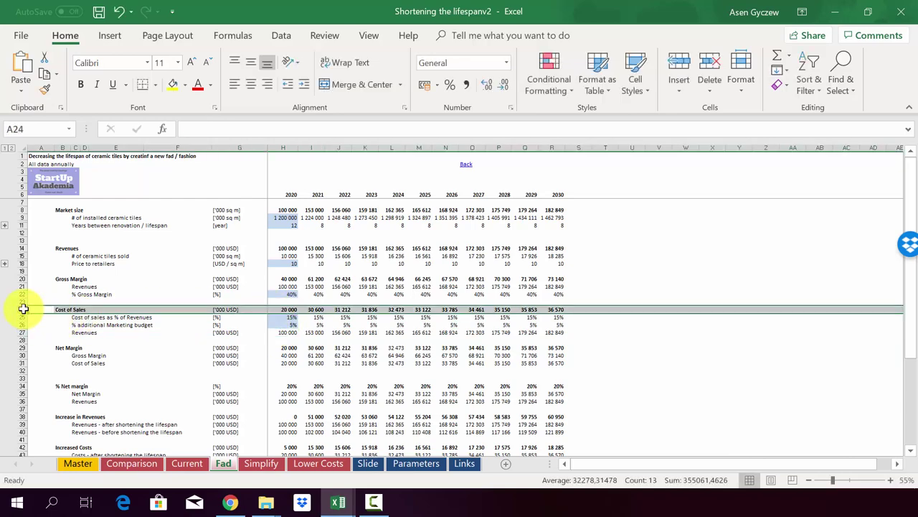
pyautogui.click(274, 308)
pyautogui.doubleClick(275, 309)
pyautogui.press('Return')
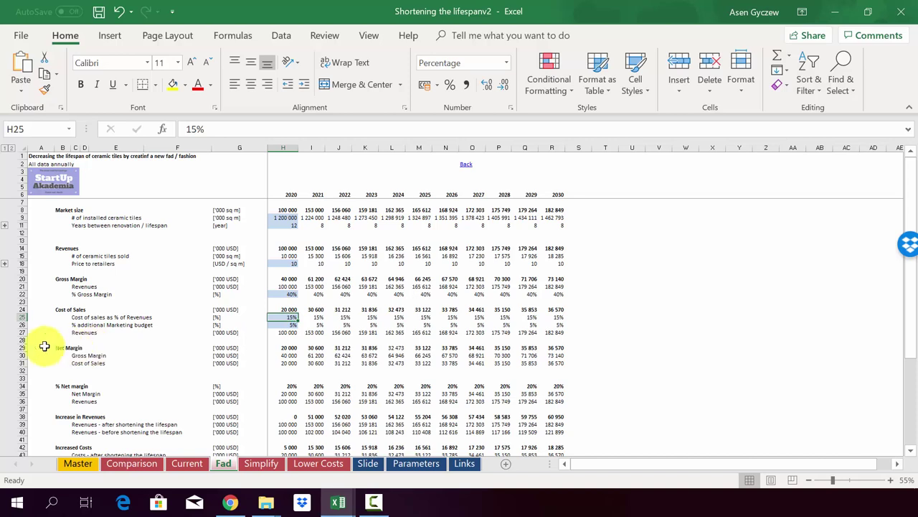
# Check the Net Margin row and its 2020 formula, and review the Revenues row and the 2021 column.
pyautogui.click(21, 348)
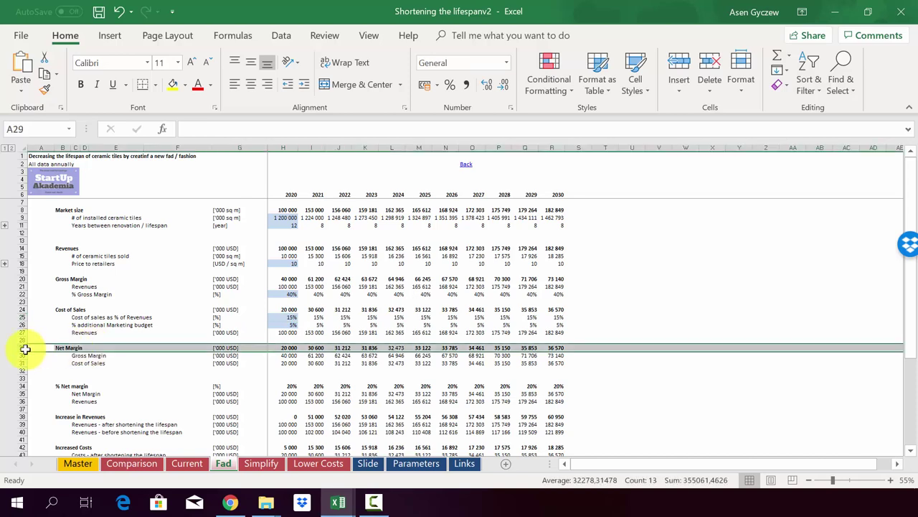
pyautogui.click(269, 347)
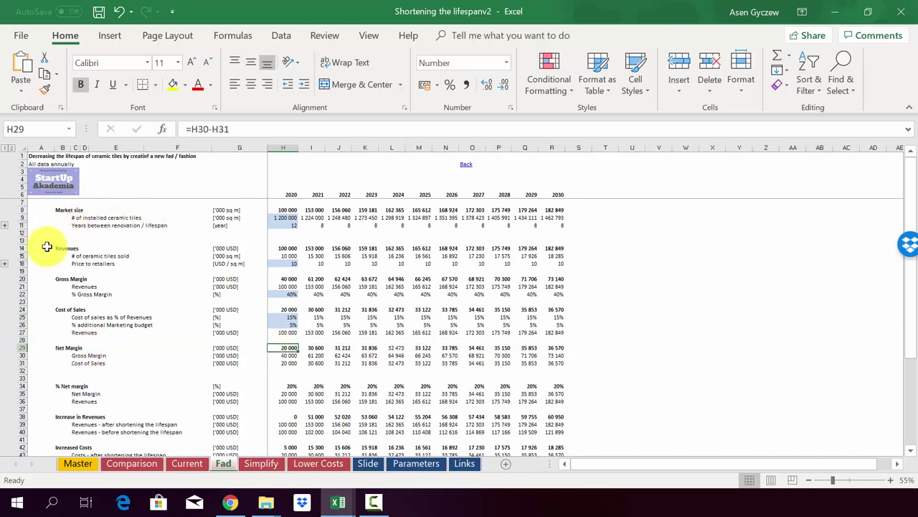
pyautogui.click(21, 248)
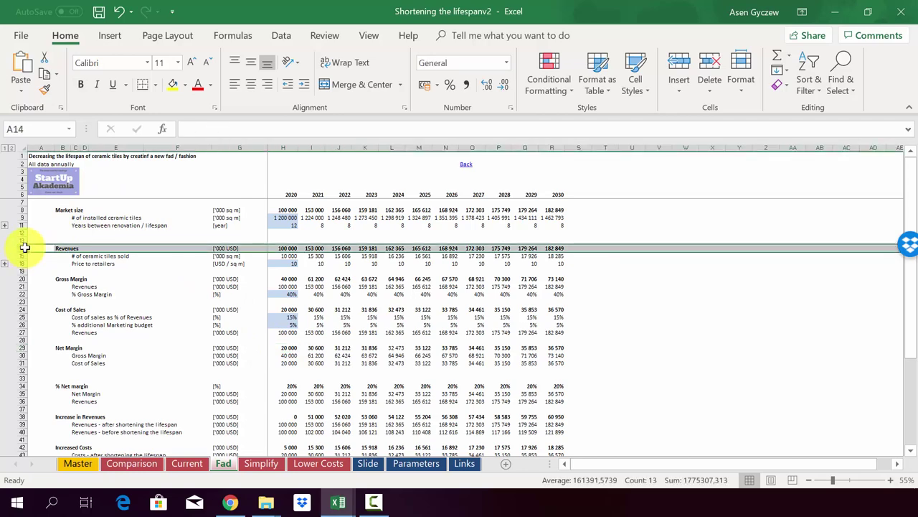
pyautogui.click(316, 147)
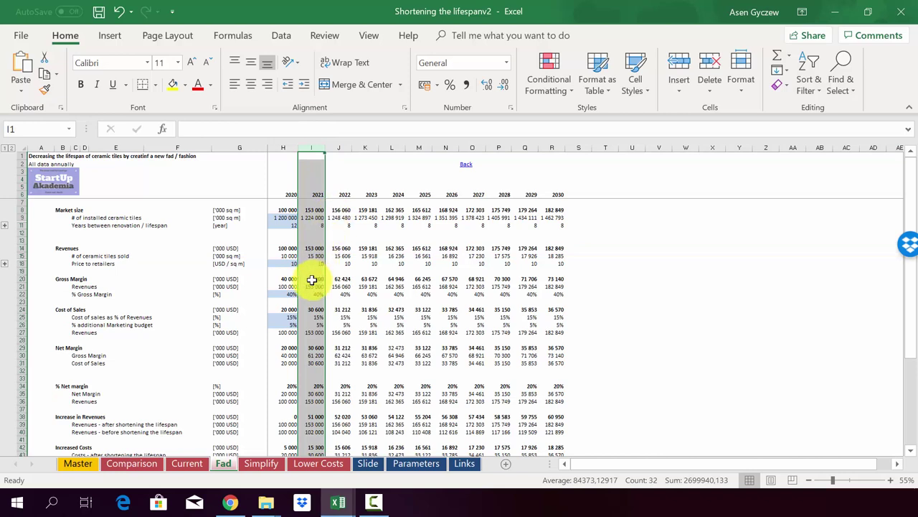
# Review the Cost of Sales line under Net Margin and check the 2020 % Net margin formula.
pyautogui.click(25, 364)
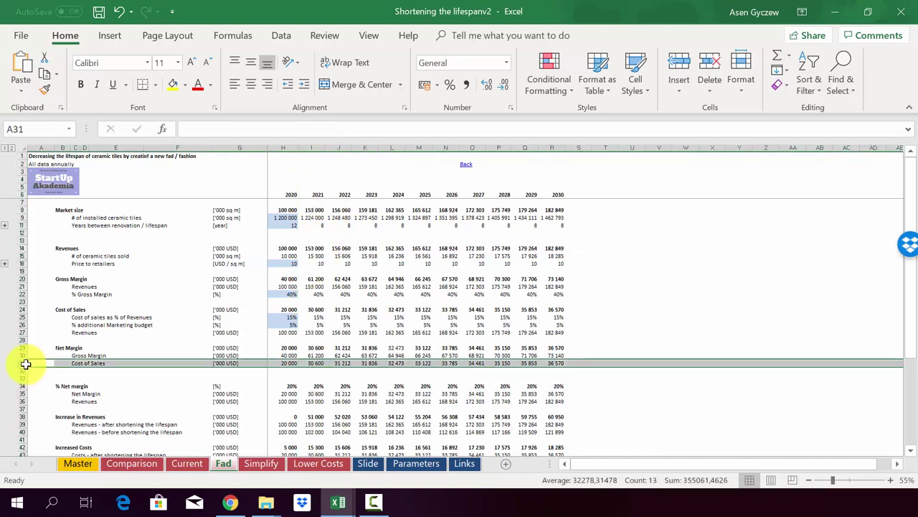
pyautogui.click(25, 386)
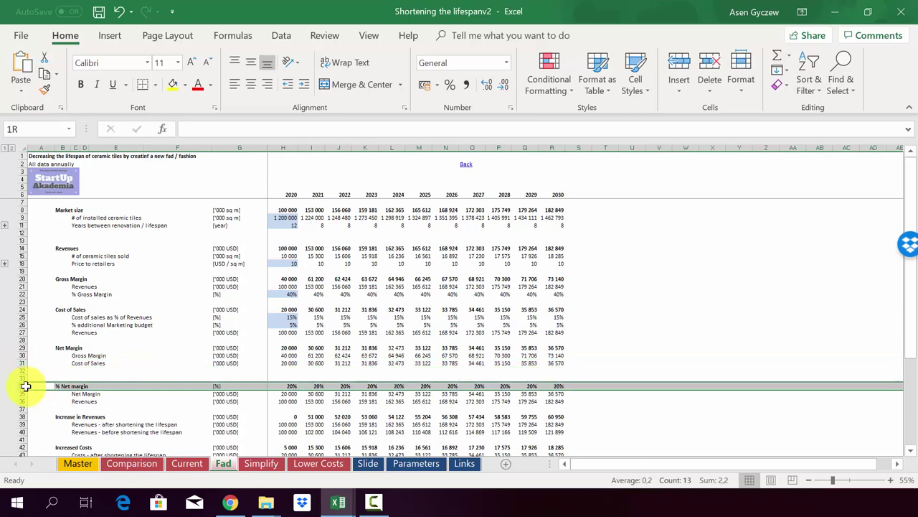
pyautogui.click(277, 386)
# Examine the Increase in Revenues row and check its formulas for 2020, 2021 and 2030.
pyautogui.scroll(-2, 266, 395)
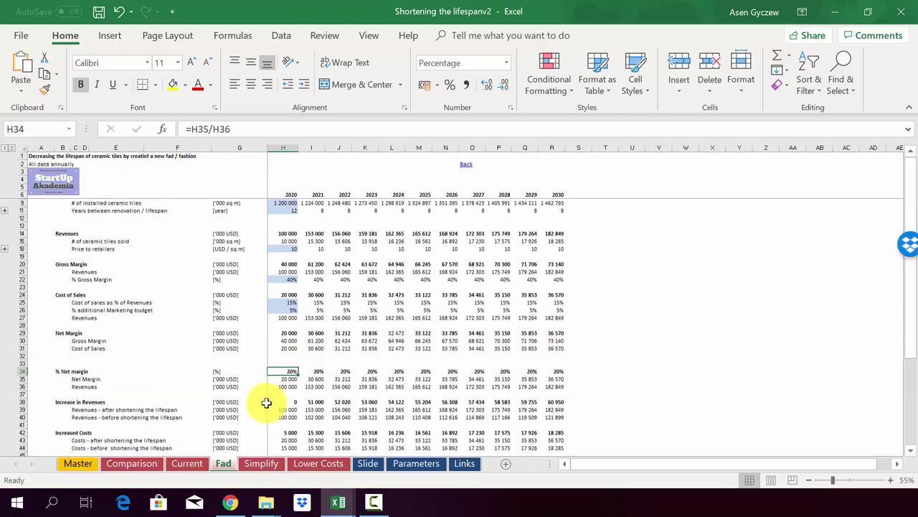
pyautogui.scroll(-1, 267, 402)
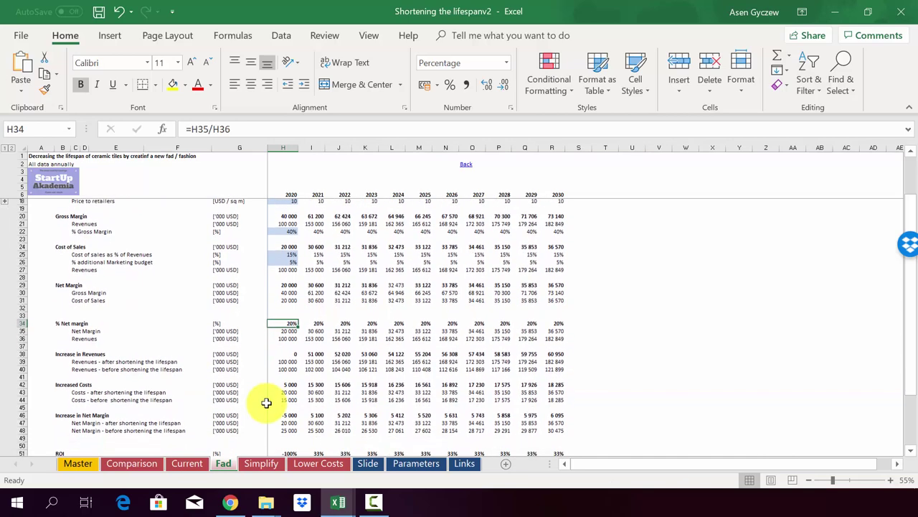
pyautogui.click(23, 355)
pyautogui.click(285, 355)
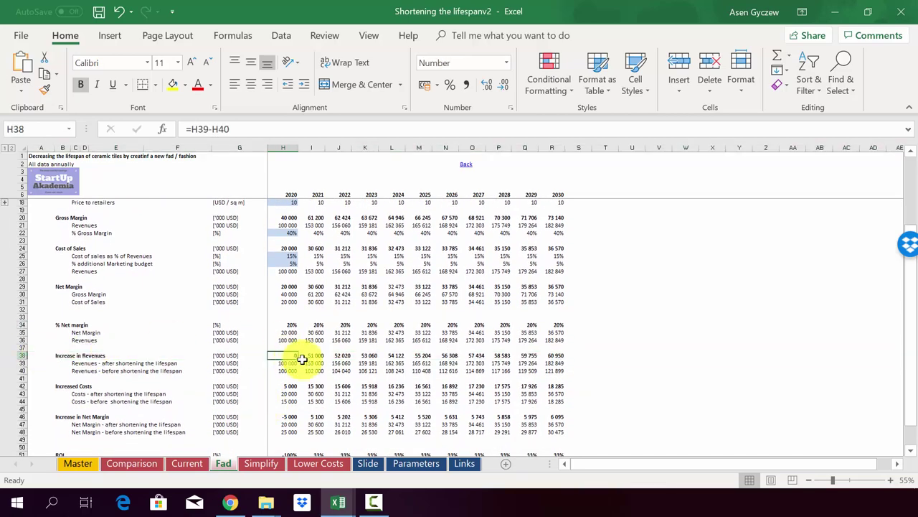
pyautogui.click(308, 355)
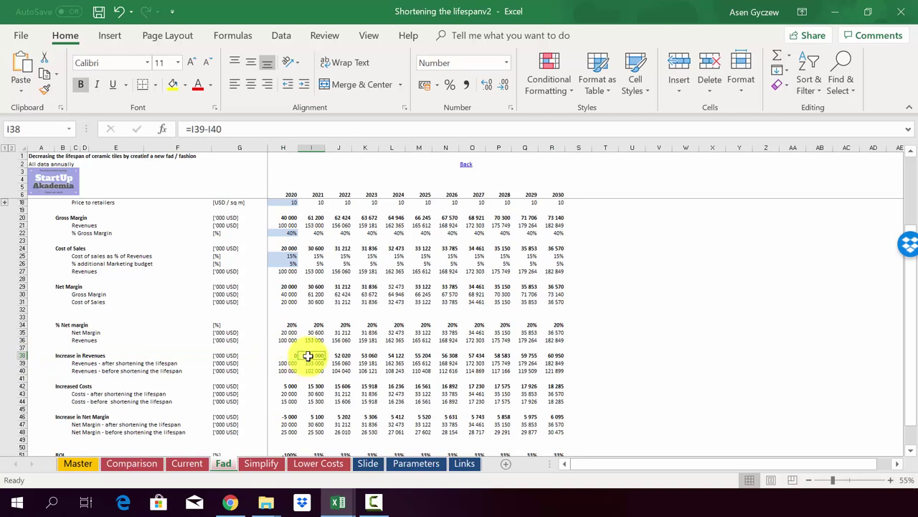
pyautogui.click(314, 145)
pyautogui.click(550, 348)
pyautogui.click(547, 354)
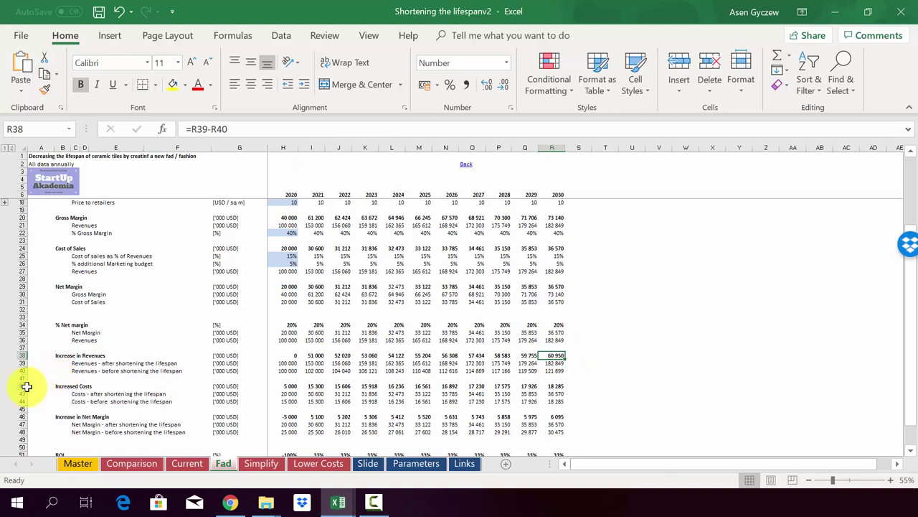
# Examine the Increased Costs row, check its formulas for 2020, 2021 and 2030, and review the 2030 column.
pyautogui.click(23, 386)
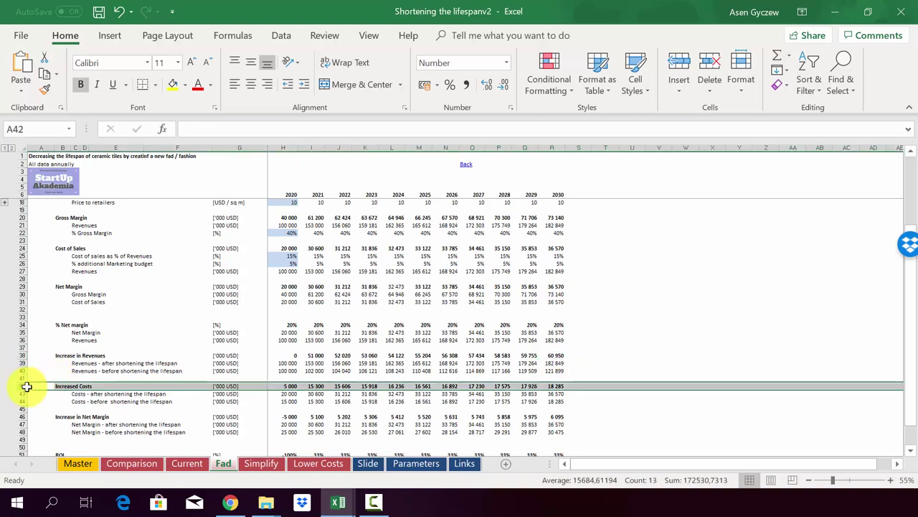
pyautogui.click(287, 386)
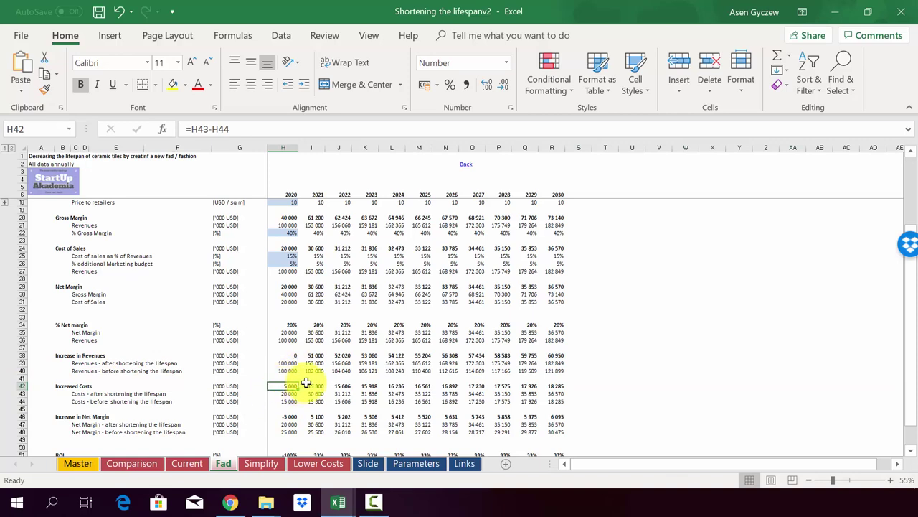
pyautogui.click(308, 385)
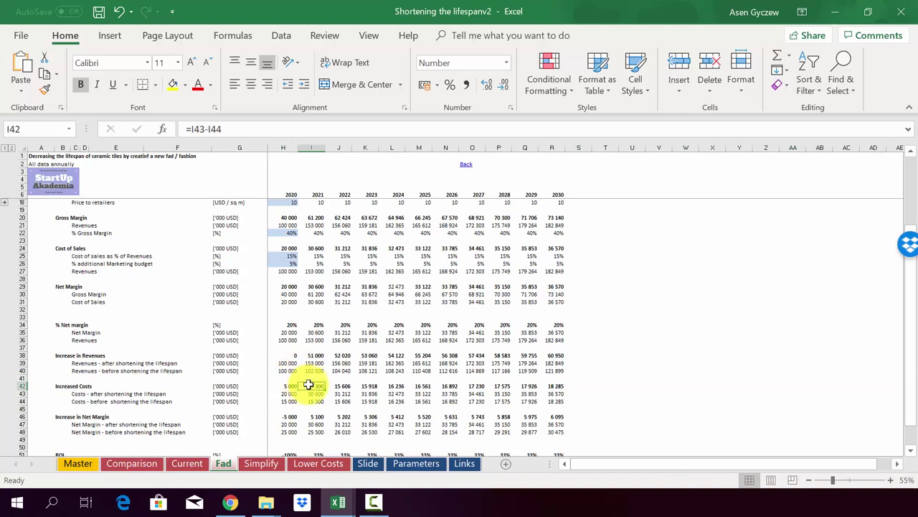
pyautogui.click(548, 386)
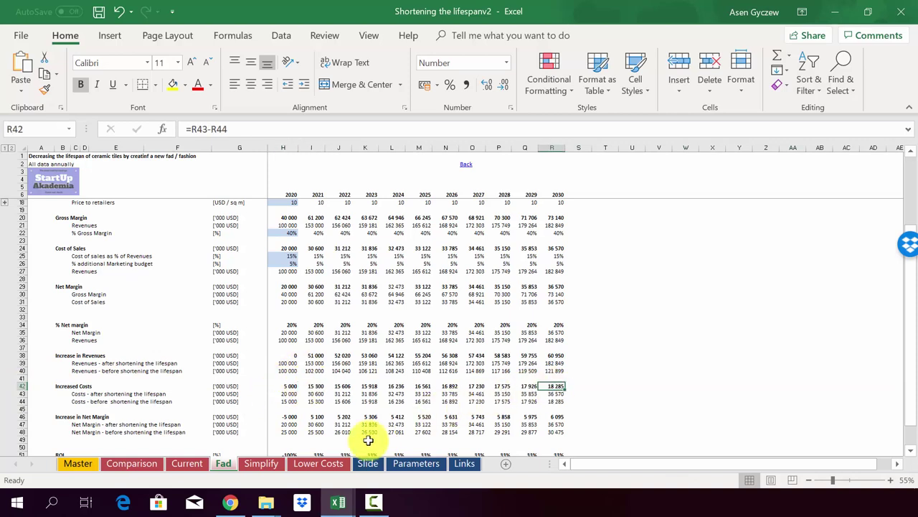
pyautogui.click(547, 148)
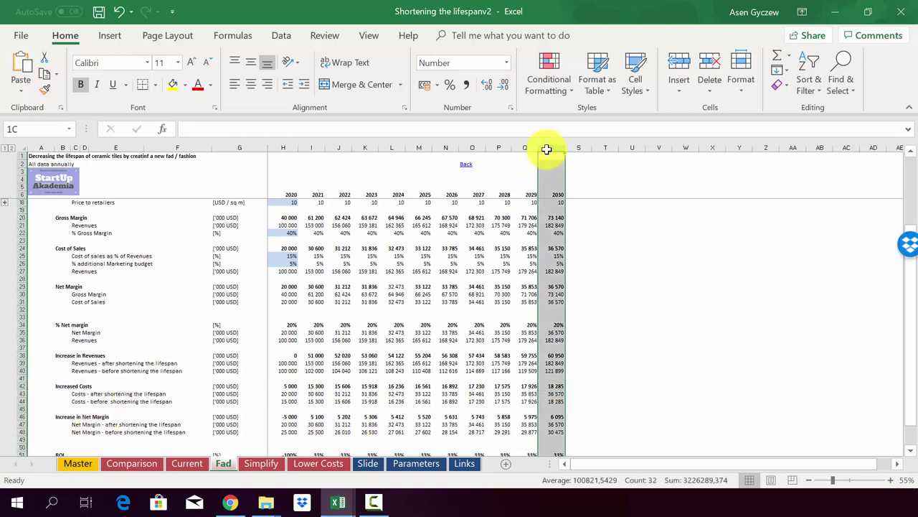
# Examine the Increase in Net Margin row and its 2020 formula, and review the ROI row.
pyautogui.click(91, 422)
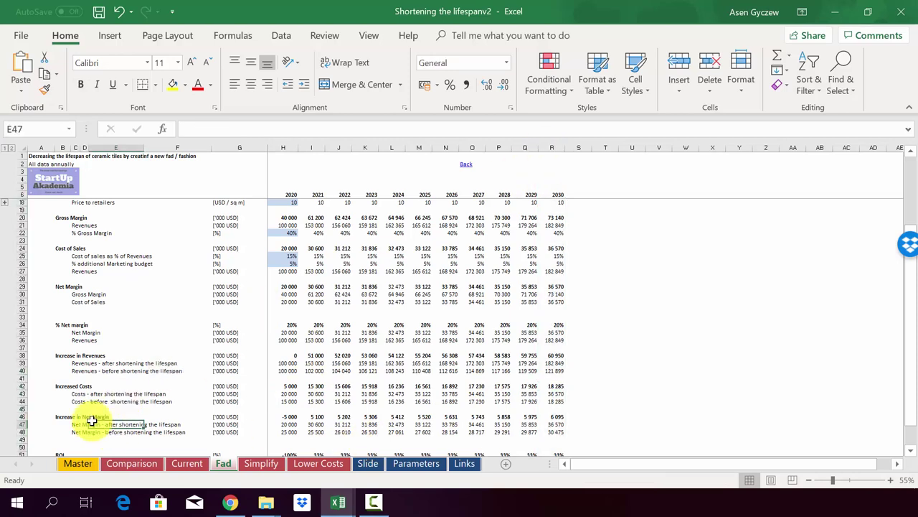
pyautogui.click(22, 417)
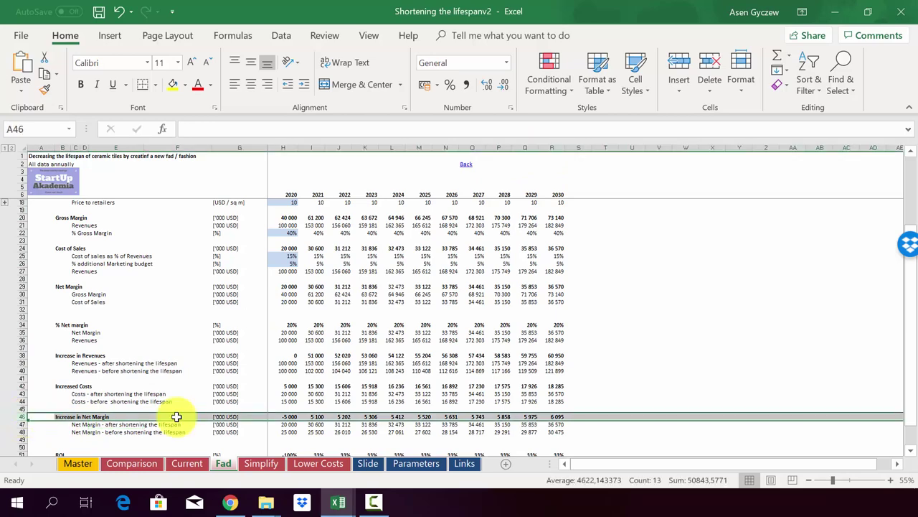
pyautogui.click(273, 415)
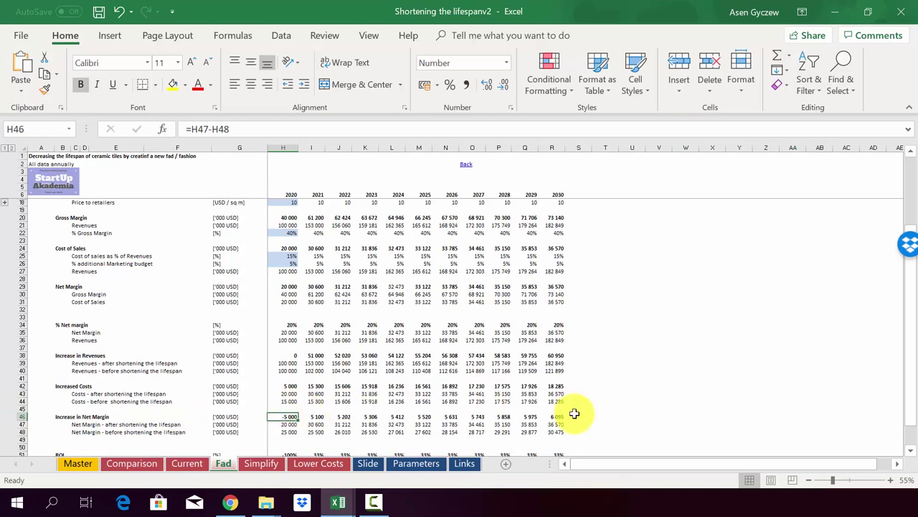
pyautogui.scroll(-2, 326, 407)
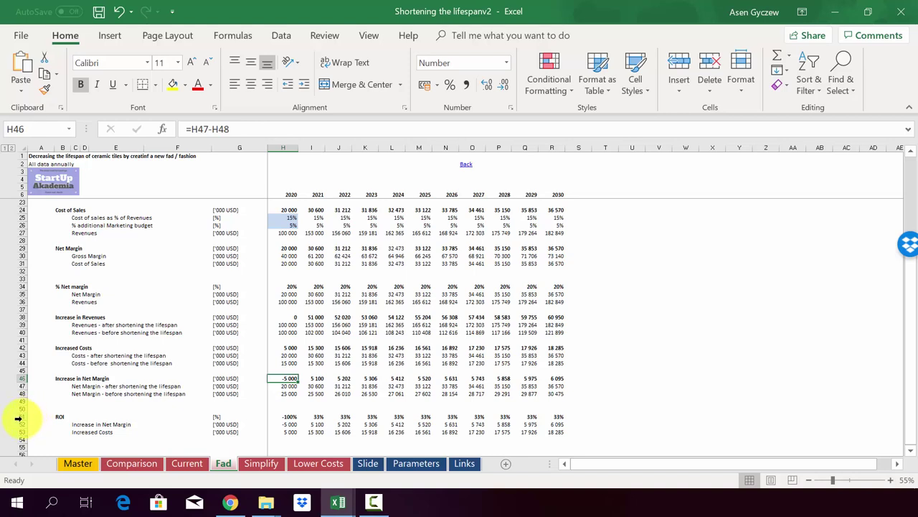
pyautogui.click(17, 417)
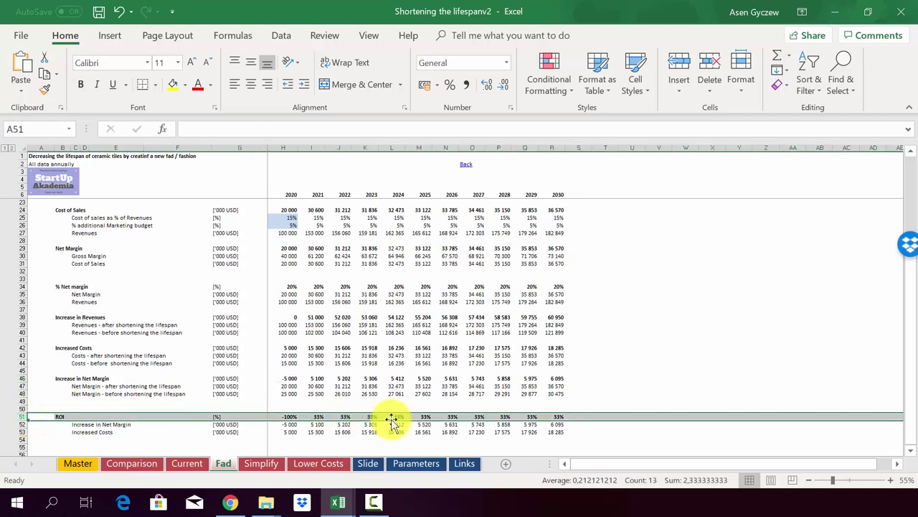
pyautogui.click(362, 309)
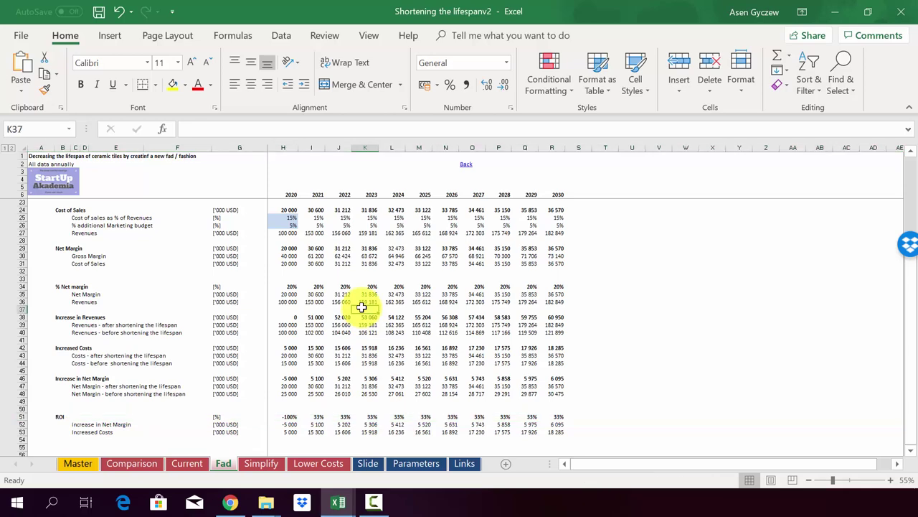
# Review the Market size, Years between renovation / lifespan and % additional Marketing budget rows on the Fad sheet.
pyautogui.scroll(5, 362, 307)
pyautogui.scroll(2, 362, 307)
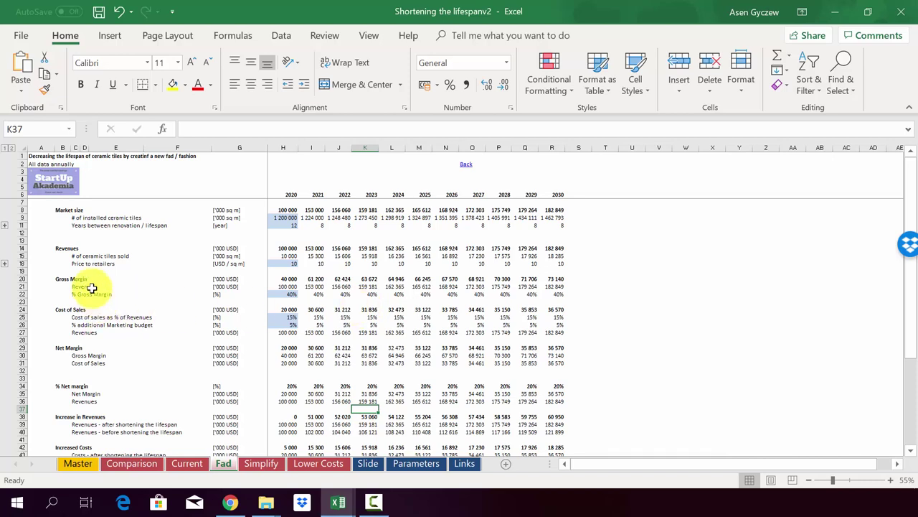
pyautogui.click(25, 207)
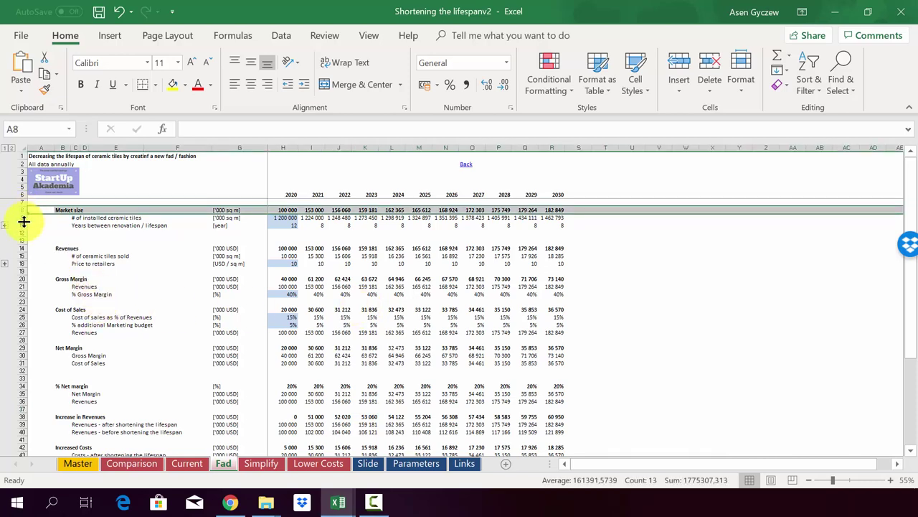
pyautogui.click(21, 224)
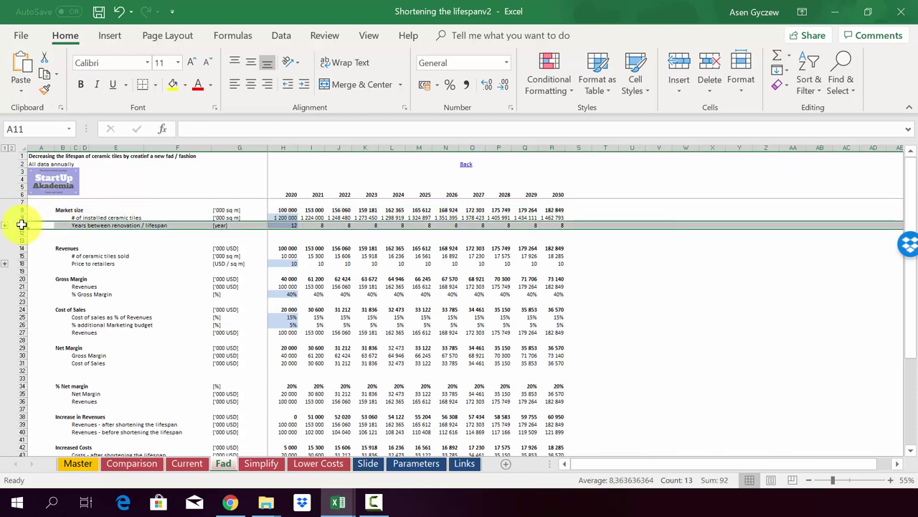
pyautogui.click(22, 324)
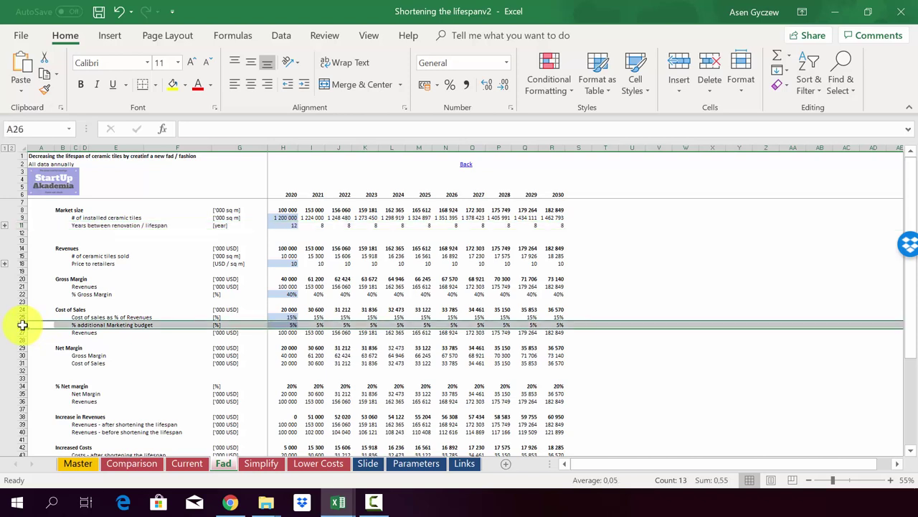
pyautogui.click(108, 299)
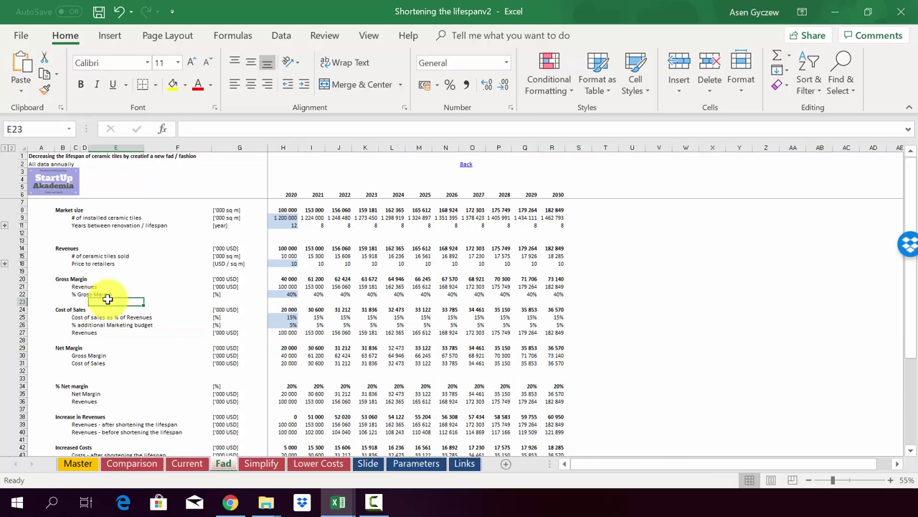
# Switch to the Lower Costs sheet and check the Years between renovation / lifespan row and its 2021 lookup formula.
pyautogui.hotkey('ctrl', 'pagedown')
pyautogui.hotkey('ctrl', 'pagedown')
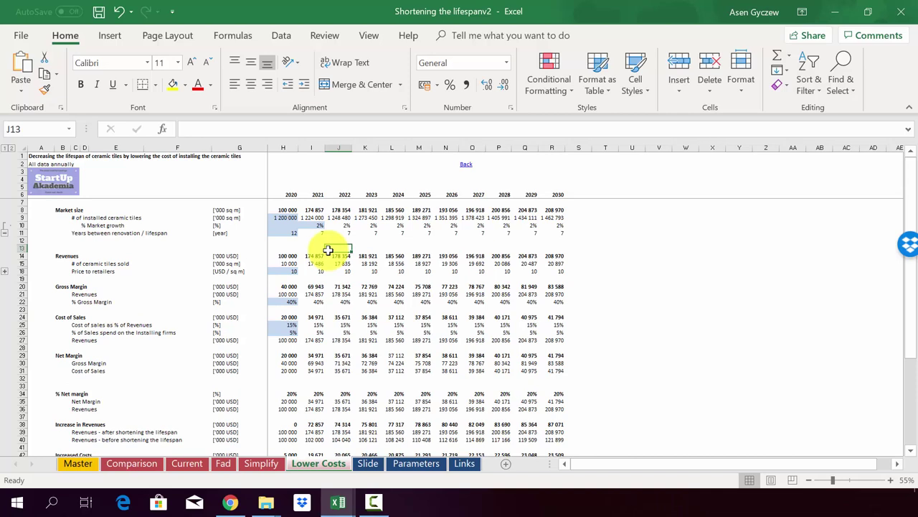
pyautogui.click(182, 235)
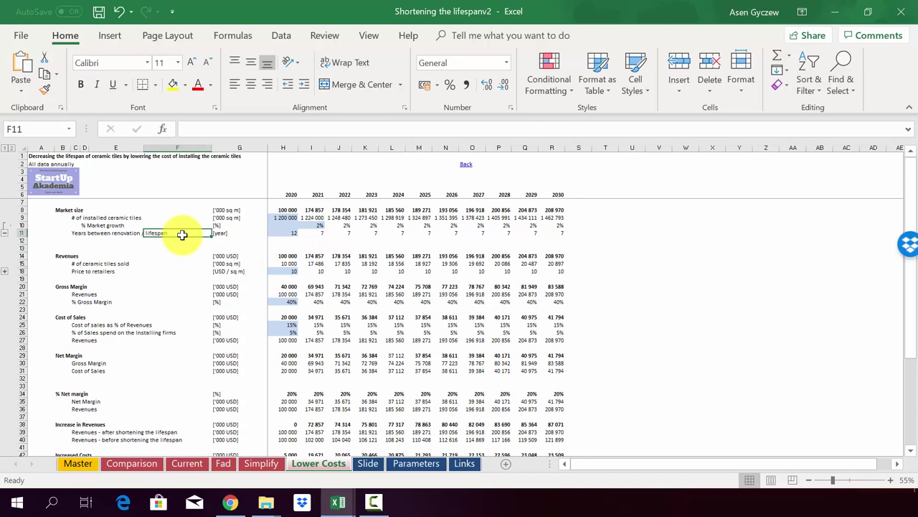
pyautogui.click(25, 232)
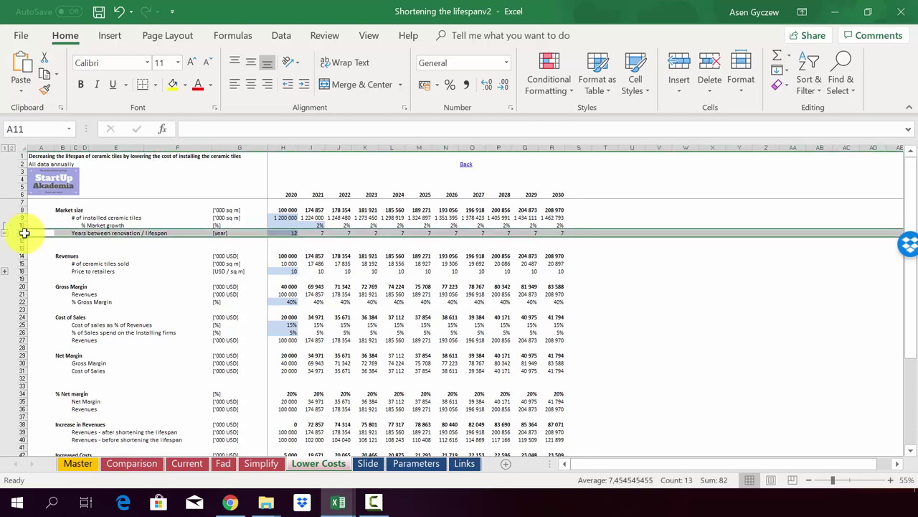
pyautogui.click(313, 233)
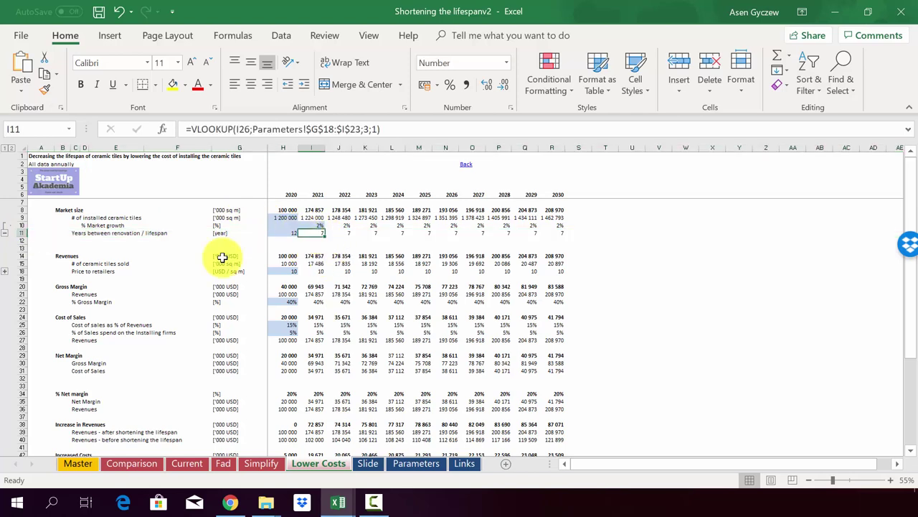
# Compare the % of Sales spend on the installing firms row with the 2021 lifespan formula that looks it up.
pyautogui.click(16, 331)
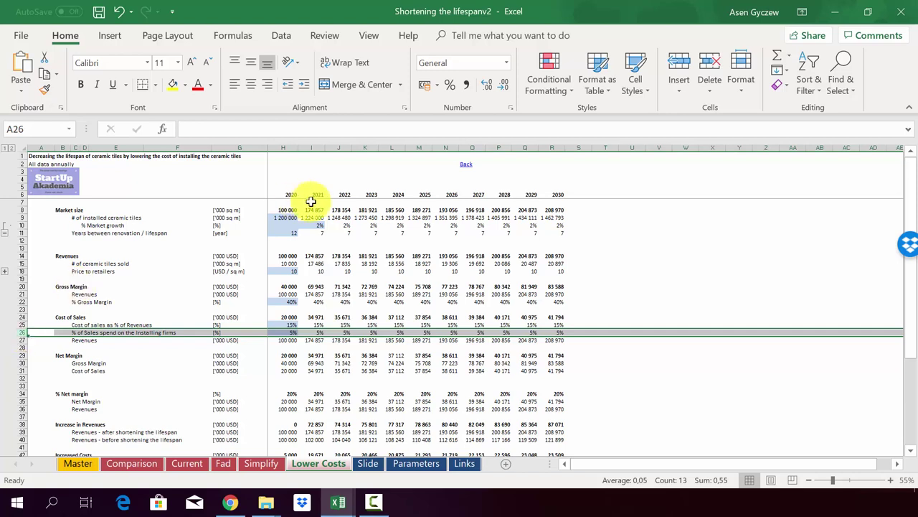
pyautogui.click(308, 234)
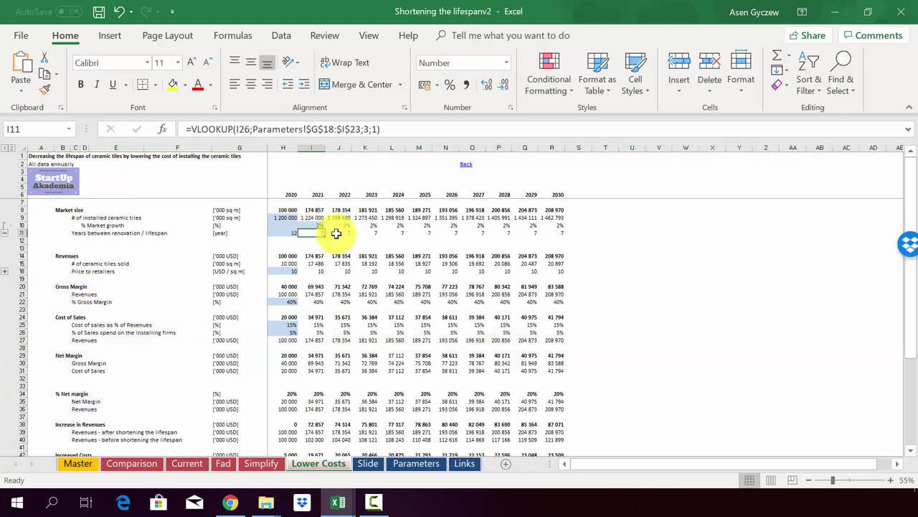
pyautogui.click(24, 331)
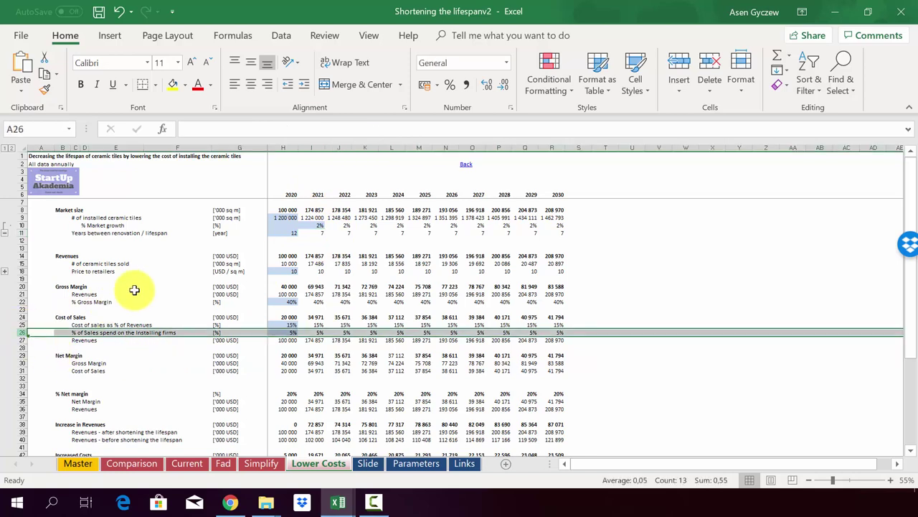
pyautogui.click(309, 232)
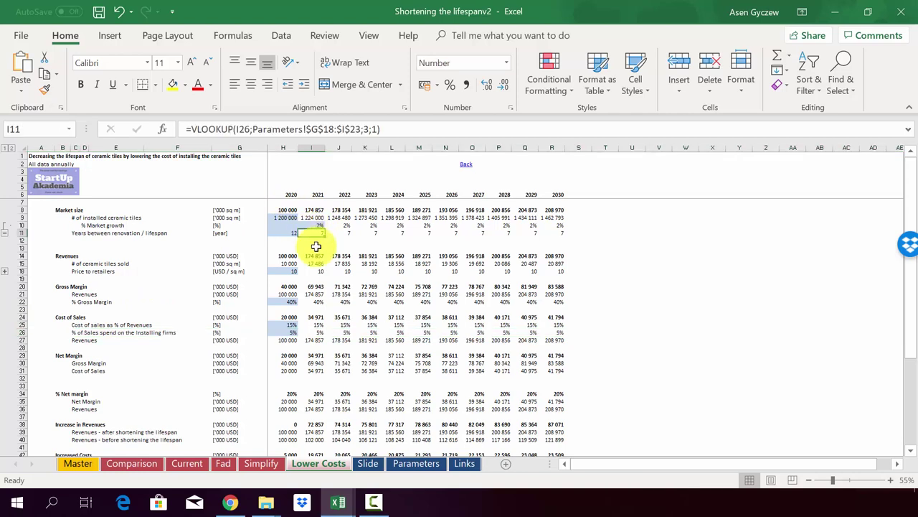
# Review the Revenues, Gross Margin and Cost of Sales rows of the Lower Costs sheet.
pyautogui.click(22, 255)
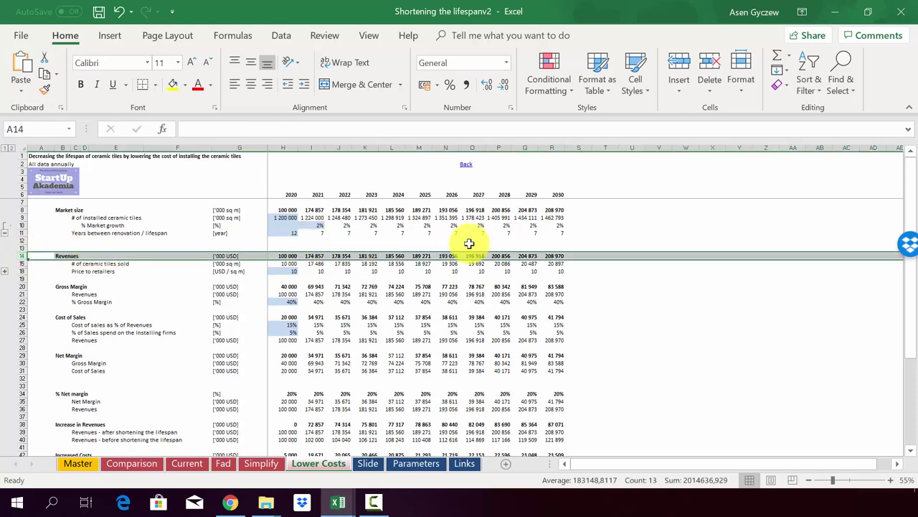
pyautogui.click(24, 287)
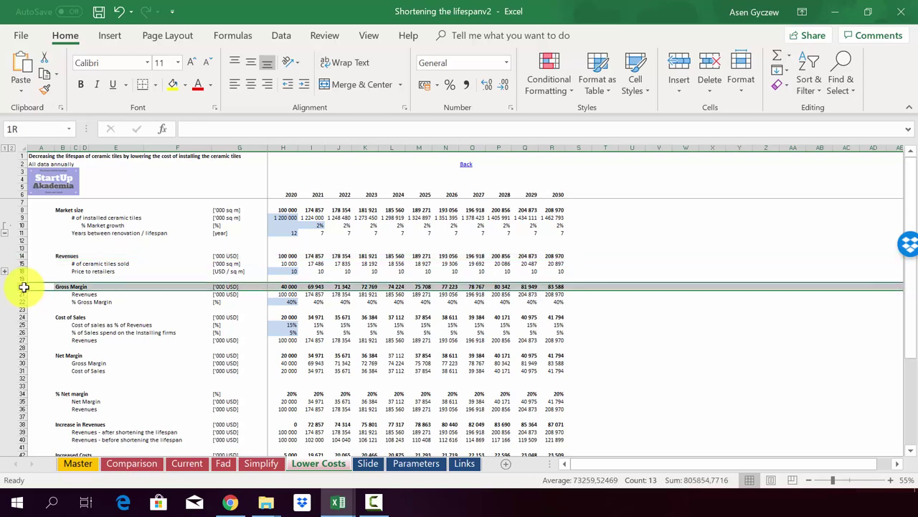
pyautogui.click(21, 317)
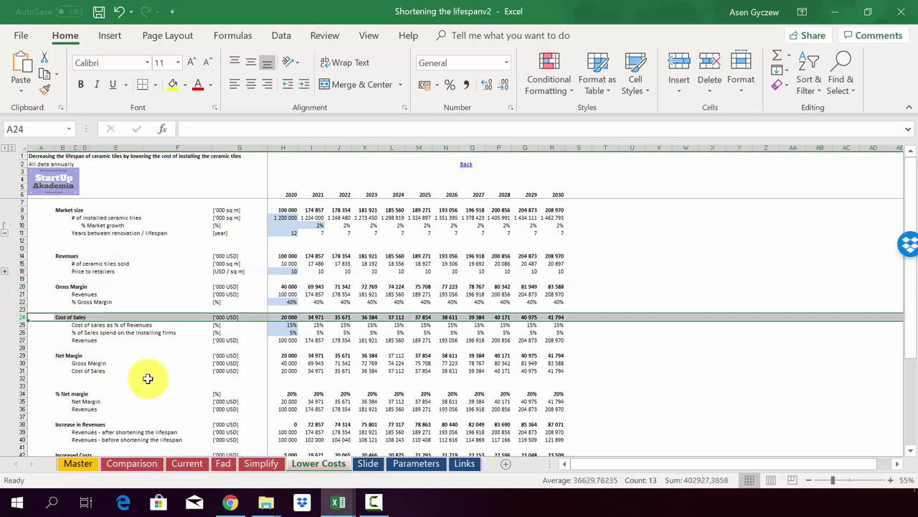
# Examine the Increase in Revenues row on the Lower Costs sheet, check its 2021 and 2030 formulas, and review the 2030 column.
pyautogui.scroll(-1, 148, 378)
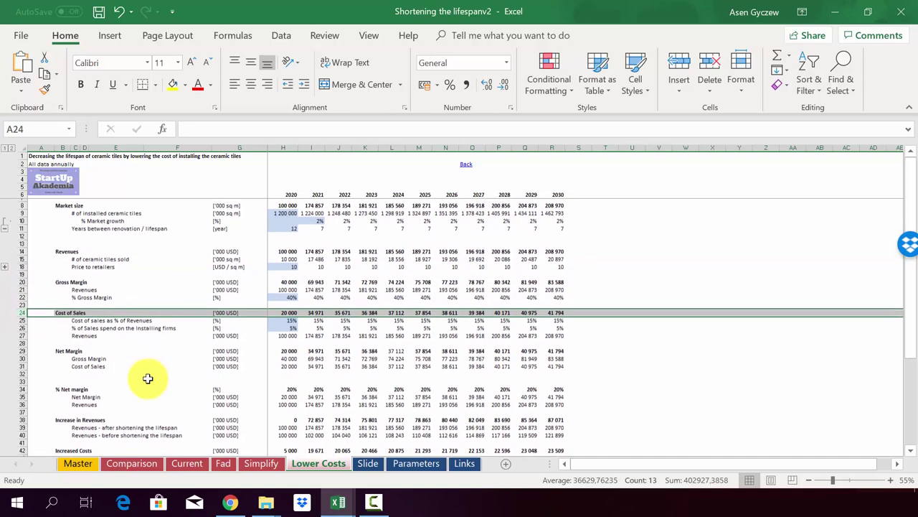
pyautogui.scroll(-2, 147, 378)
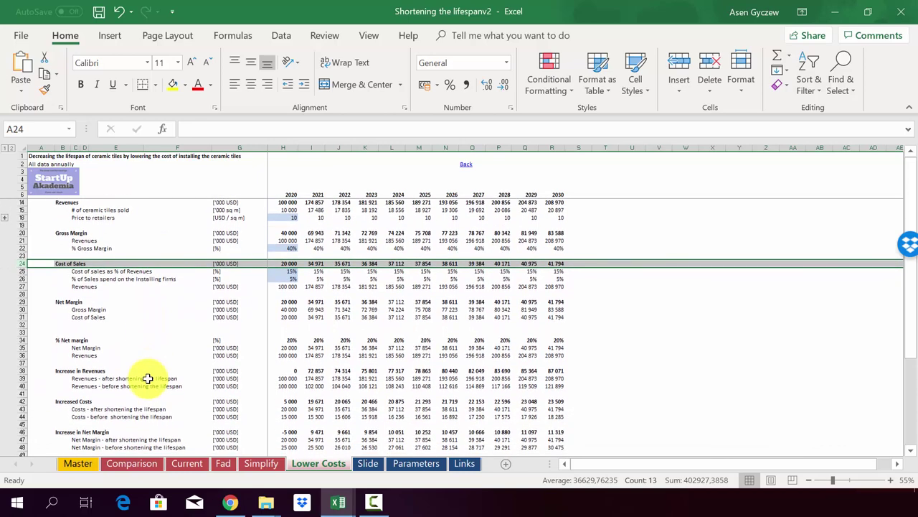
pyautogui.click(20, 371)
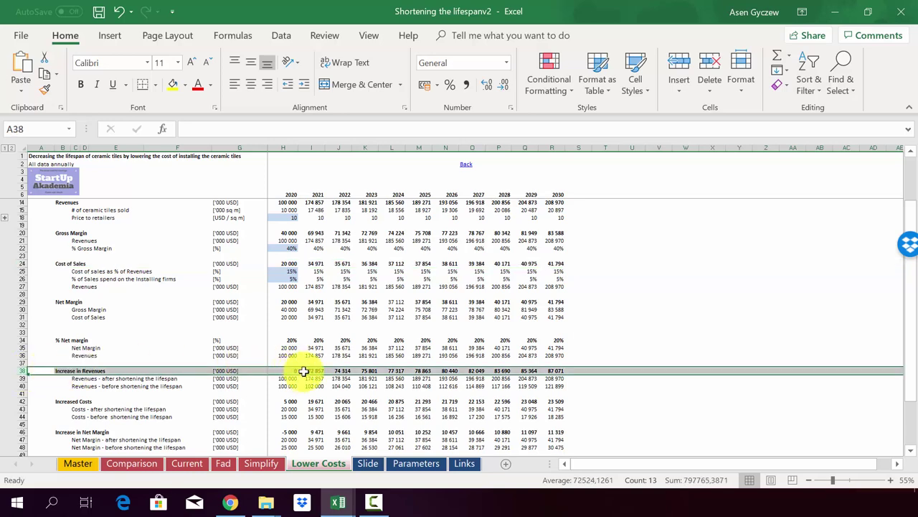
pyautogui.click(303, 370)
pyautogui.click(549, 371)
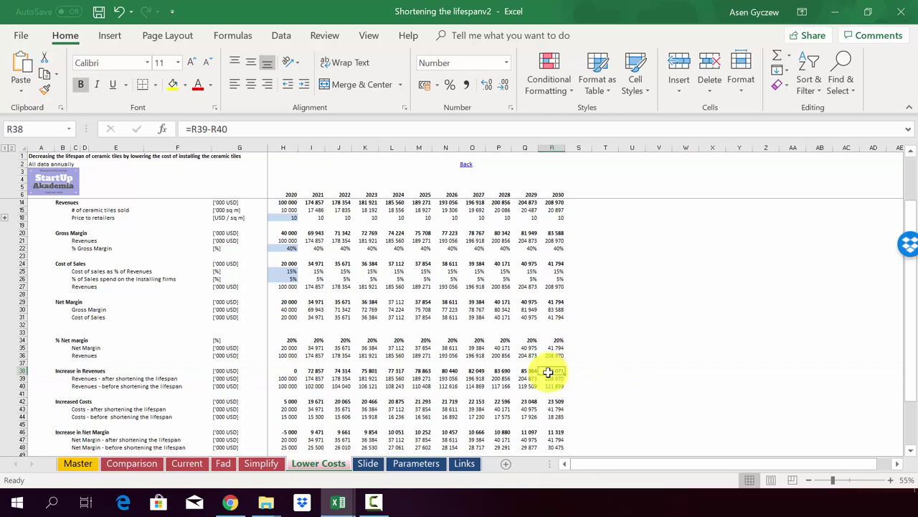
pyautogui.click(550, 147)
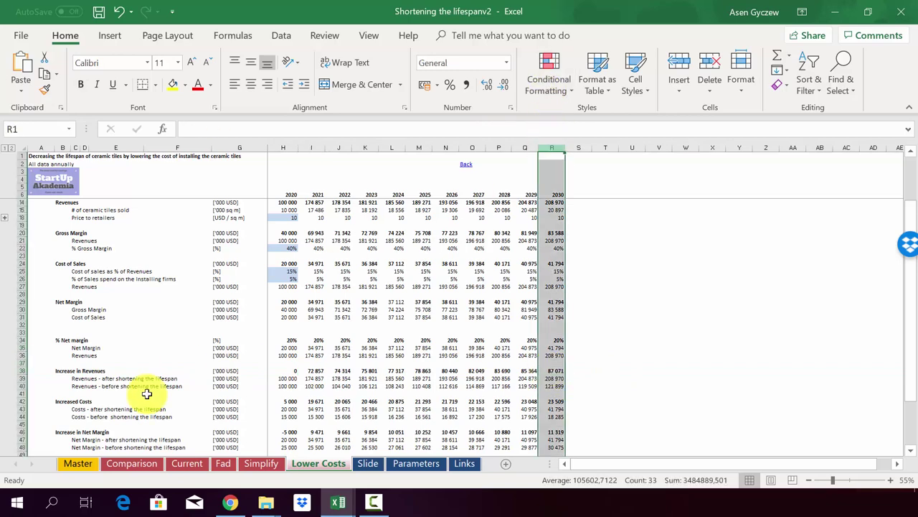
# Review the Increased Costs row and check the Increase in Net Margin row with its 2021 and 2030 formulas.
pyautogui.click(23, 401)
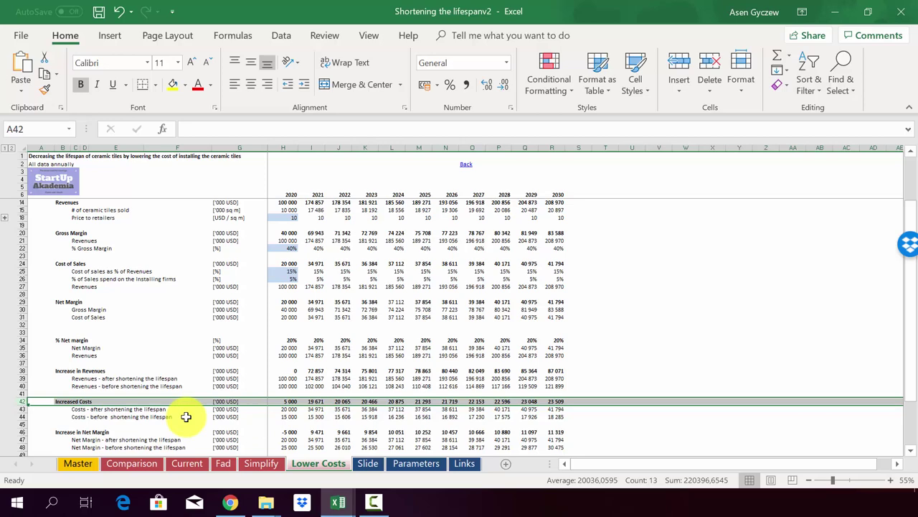
pyautogui.scroll(-2, 186, 416)
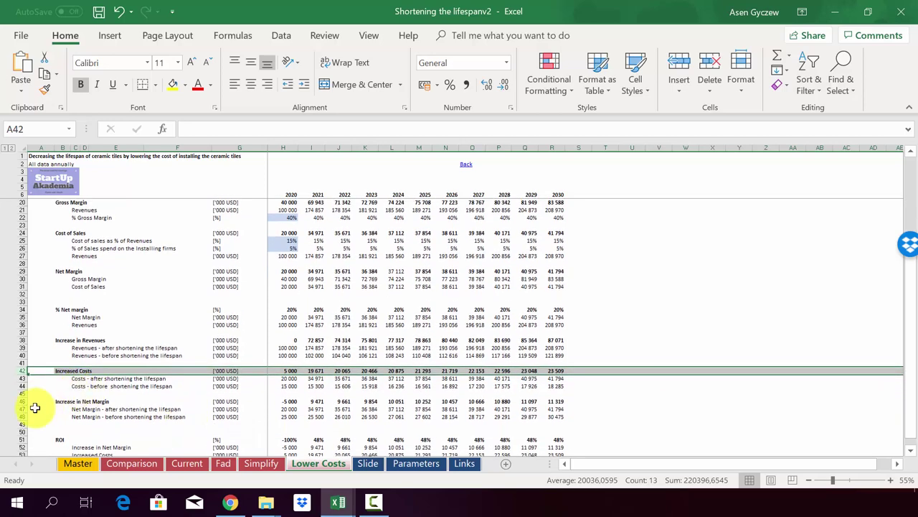
pyautogui.click(26, 401)
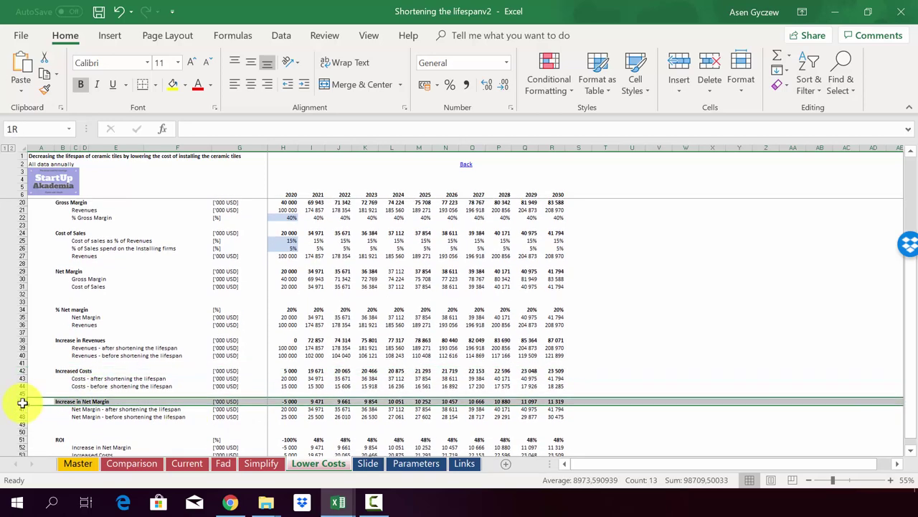
pyautogui.click(311, 401)
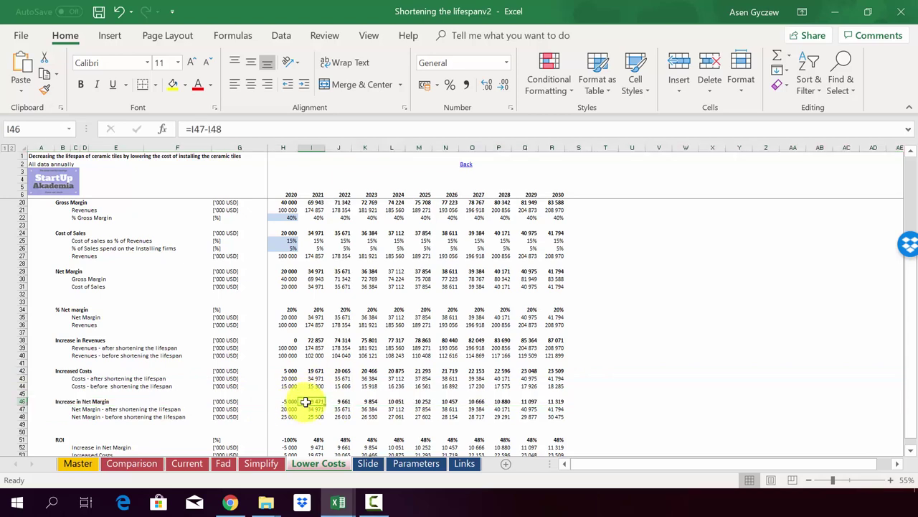
pyautogui.click(549, 401)
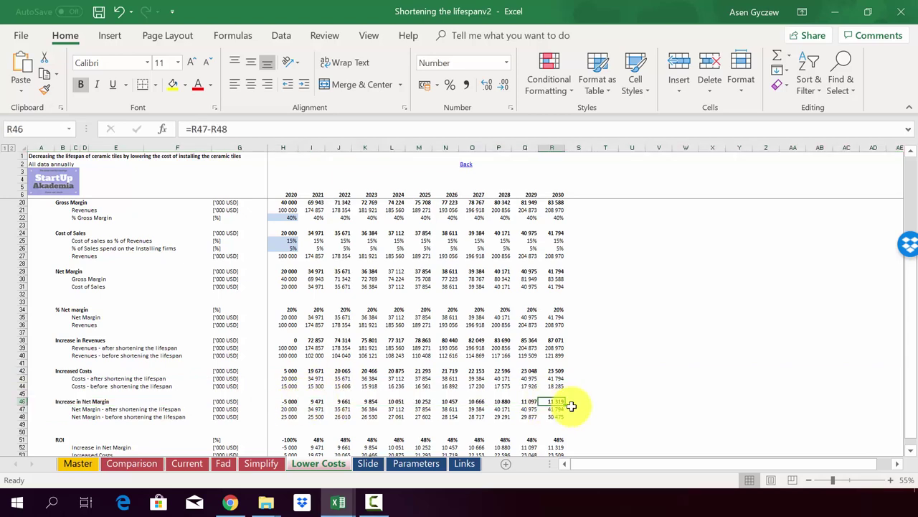
# Review the ROI row and the % of Sales spend on the installing firms row of the Lower Costs sheet.
pyautogui.click(24, 439)
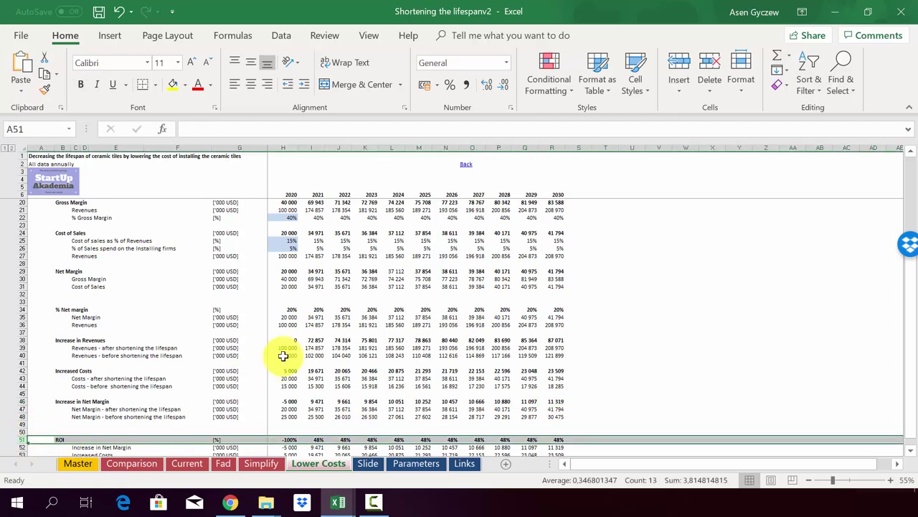
pyautogui.scroll(-2, 283, 355)
pyautogui.scroll(3, 283, 356)
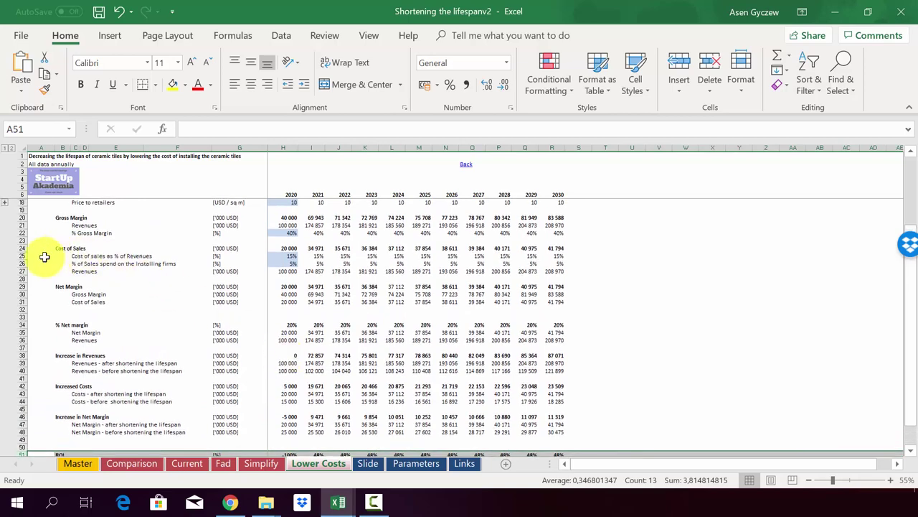
pyautogui.click(22, 264)
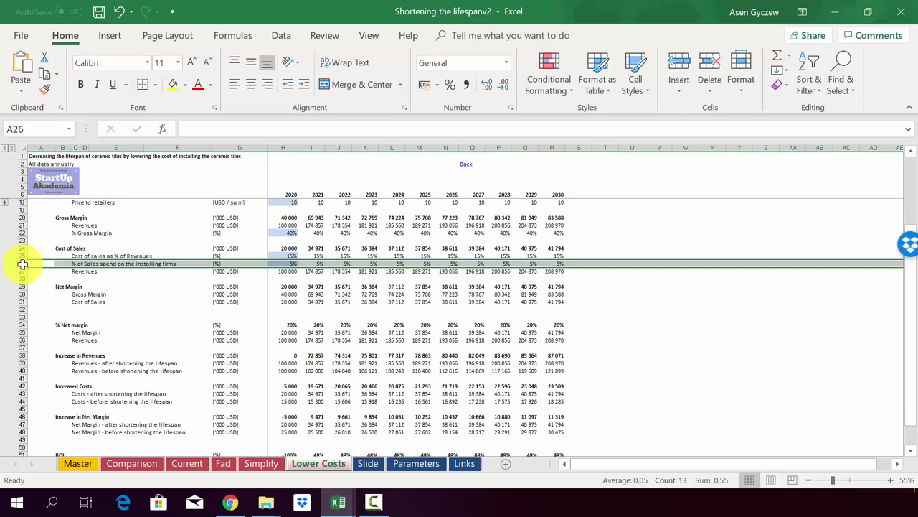
# Review the % Gross Margin row, its 2020 input and the Years between renovation / lifespan row on the Simplify sheet.
pyautogui.hotkey('ctrl', 'pageup')
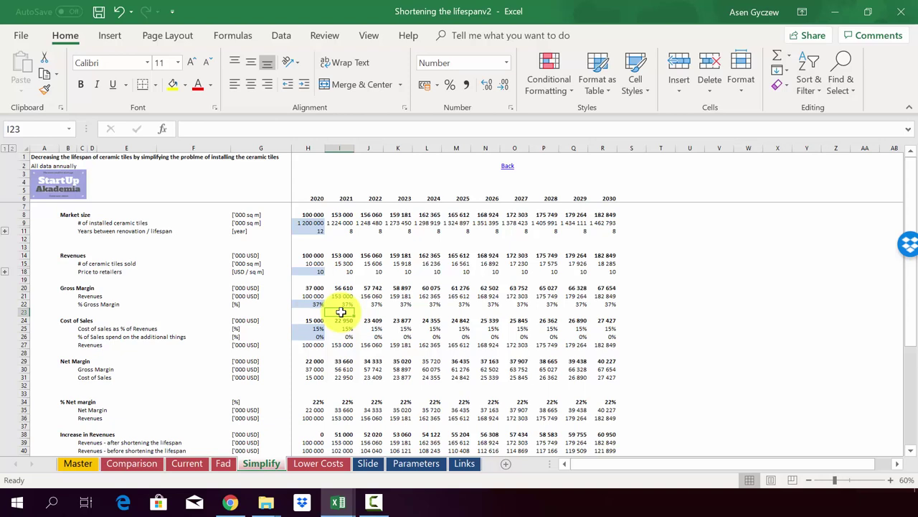
pyautogui.click(21, 304)
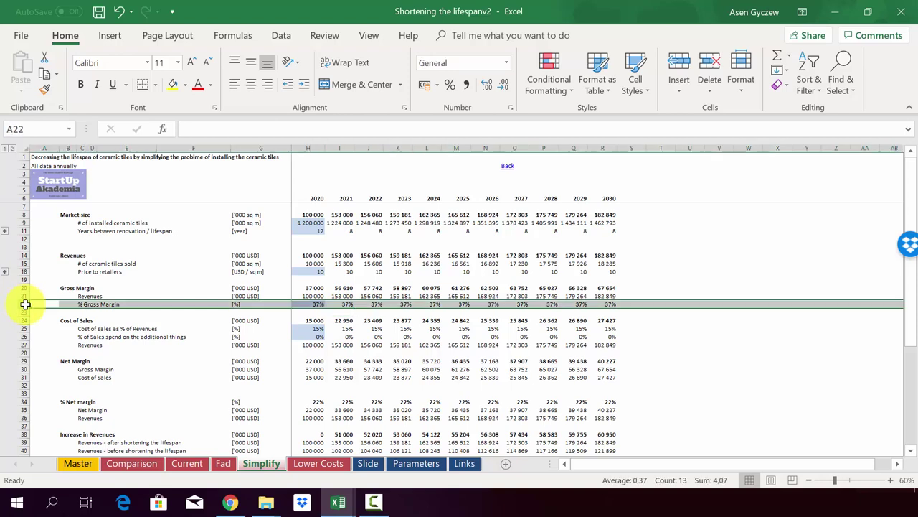
pyautogui.click(301, 304)
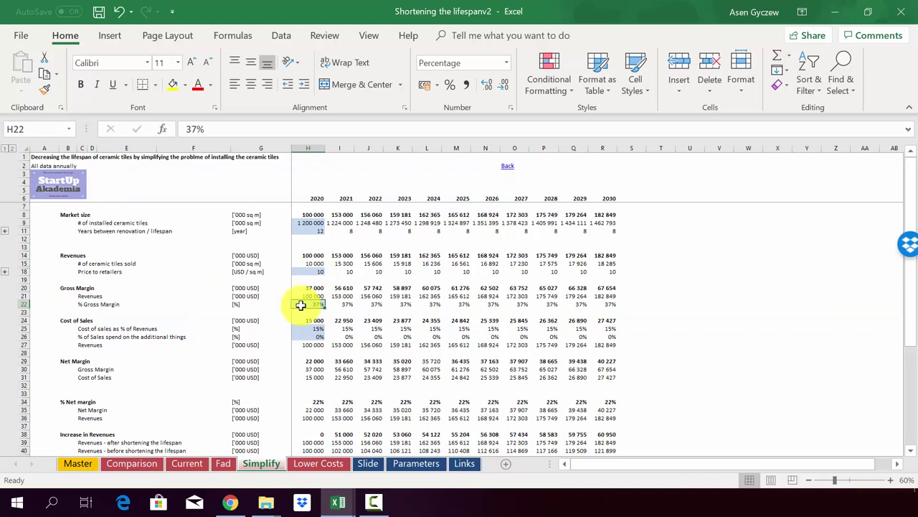
pyautogui.click(19, 230)
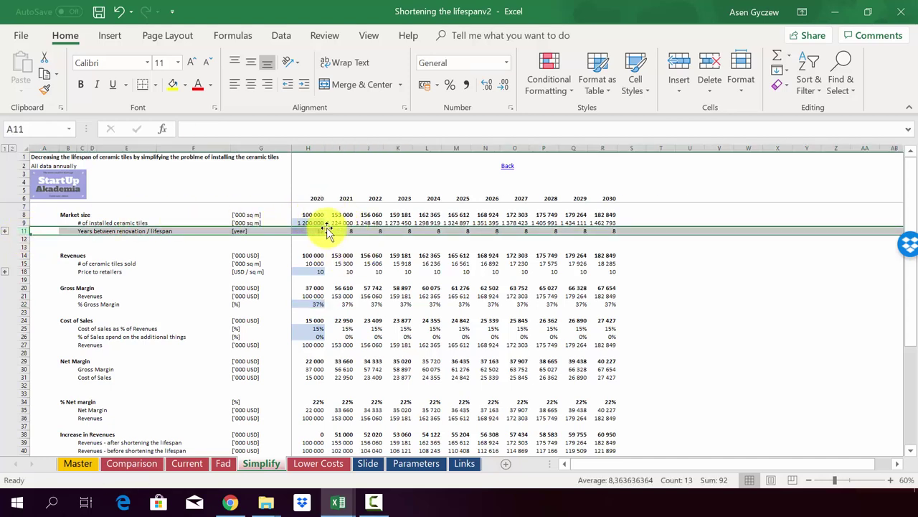
pyautogui.click(300, 303)
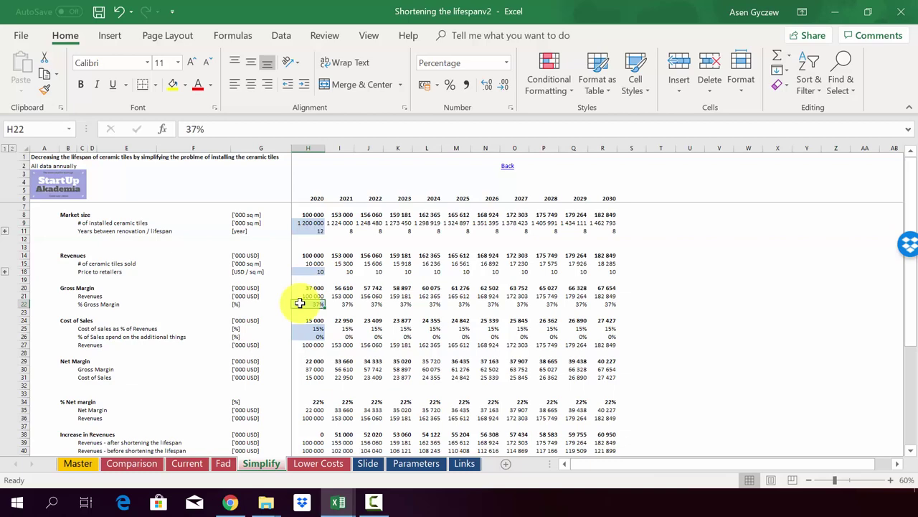
# Examine the Increase in Revenues row on the Simplify sheet, check its 2021 and 2030 formulas, and review the 2030 column.
pyautogui.scroll(-3, 300, 302)
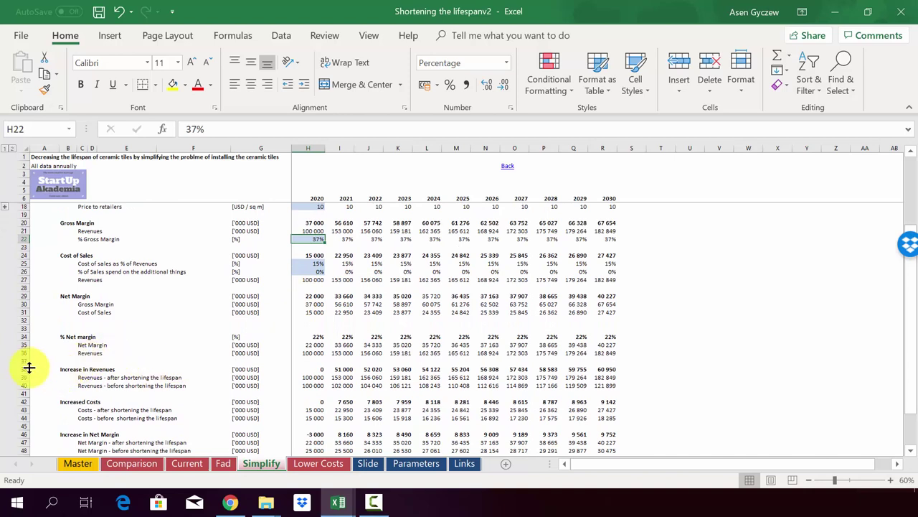
pyautogui.click(25, 369)
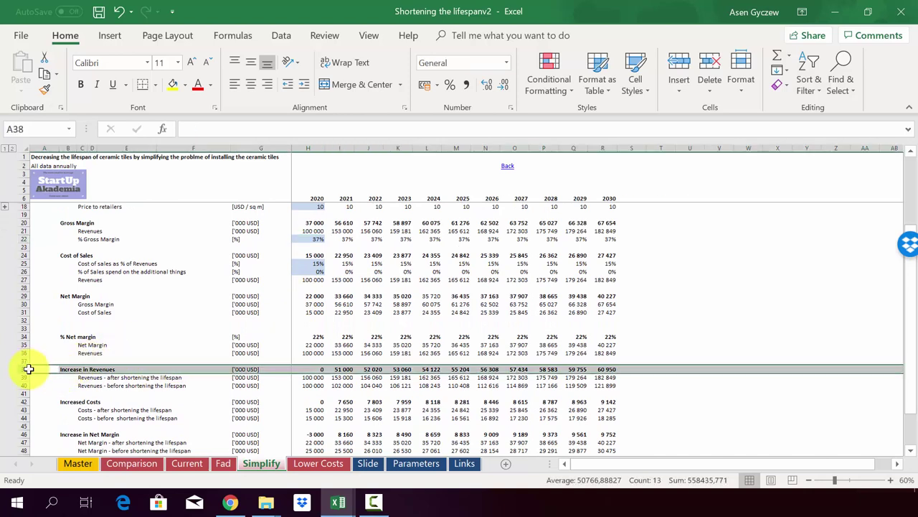
pyautogui.click(330, 369)
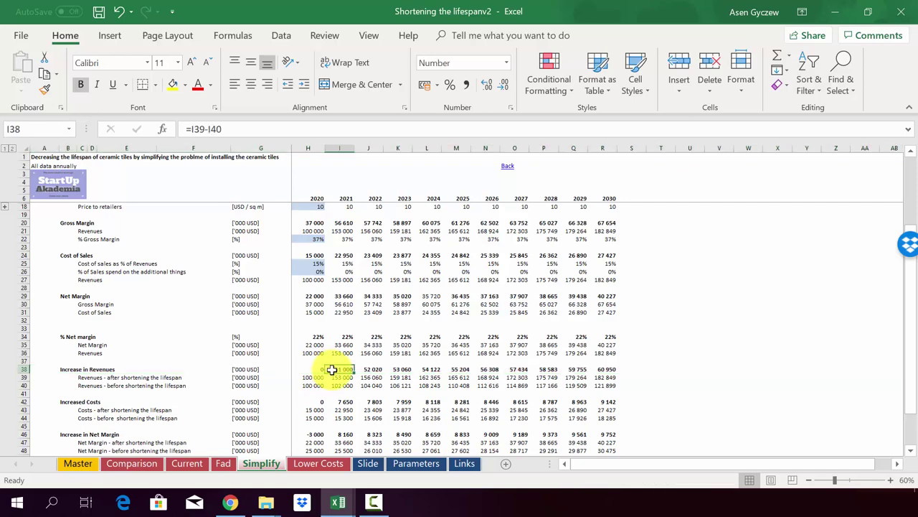
pyautogui.click(596, 369)
pyautogui.click(601, 148)
# Review the Increased Costs row on the Simplify sheet, checking its 2021 and 2030 formulas and the 2020 costs after shortening the lifespan.
pyautogui.click(289, 402)
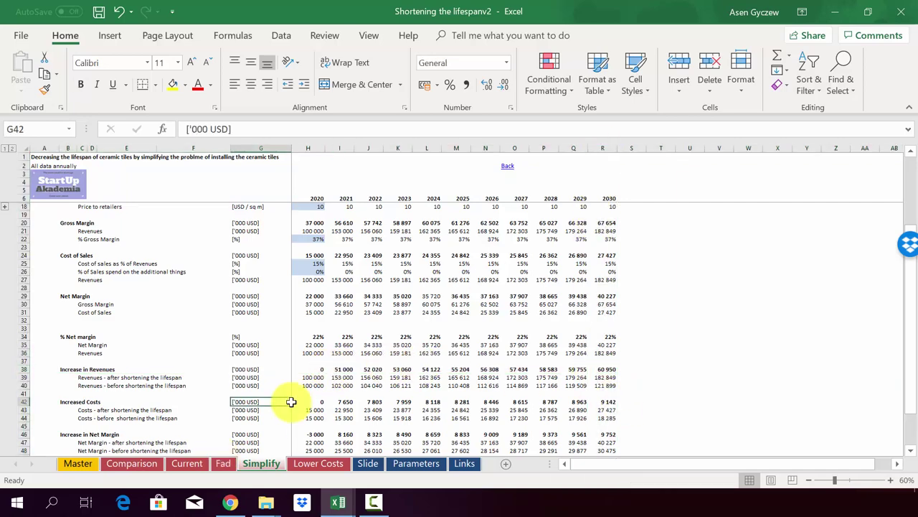
pyautogui.click(26, 401)
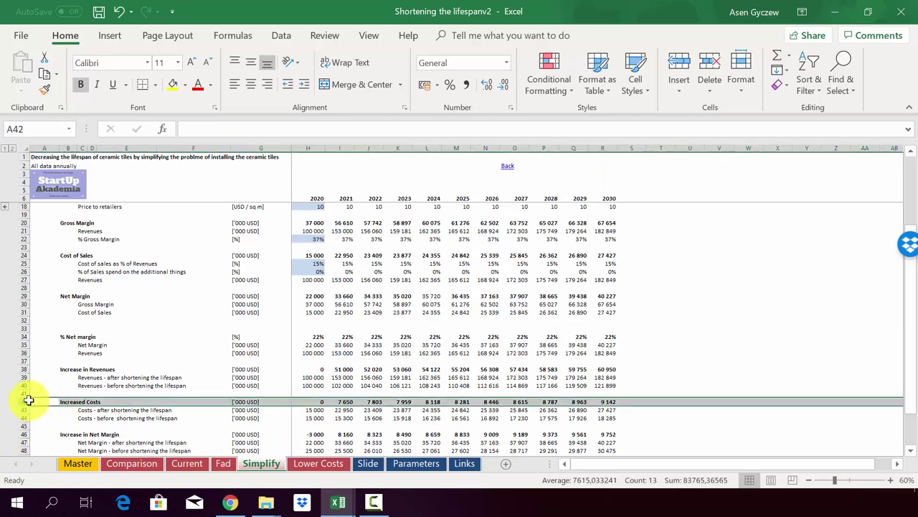
pyautogui.click(334, 401)
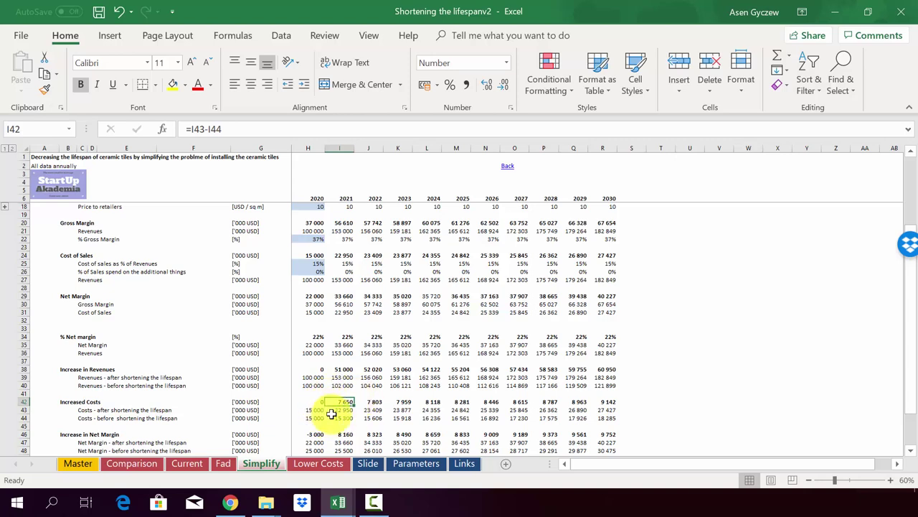
pyautogui.click(602, 403)
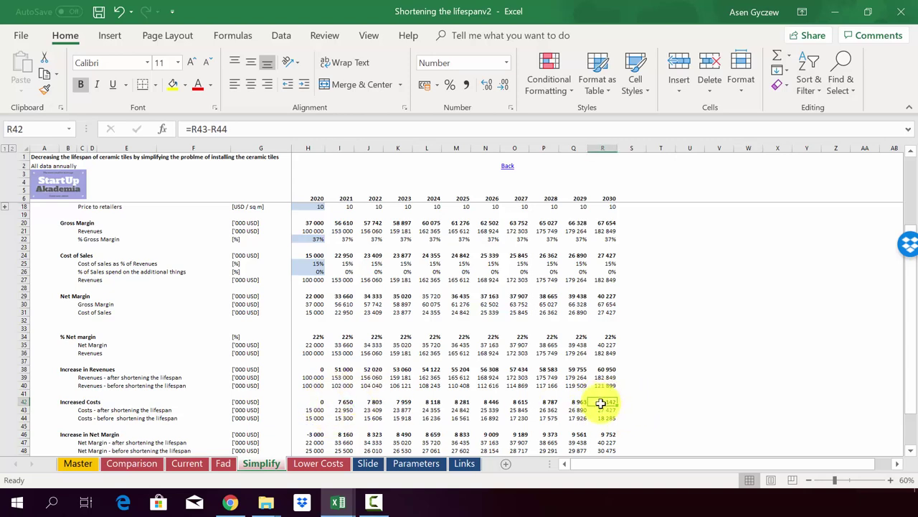
pyautogui.click(308, 410)
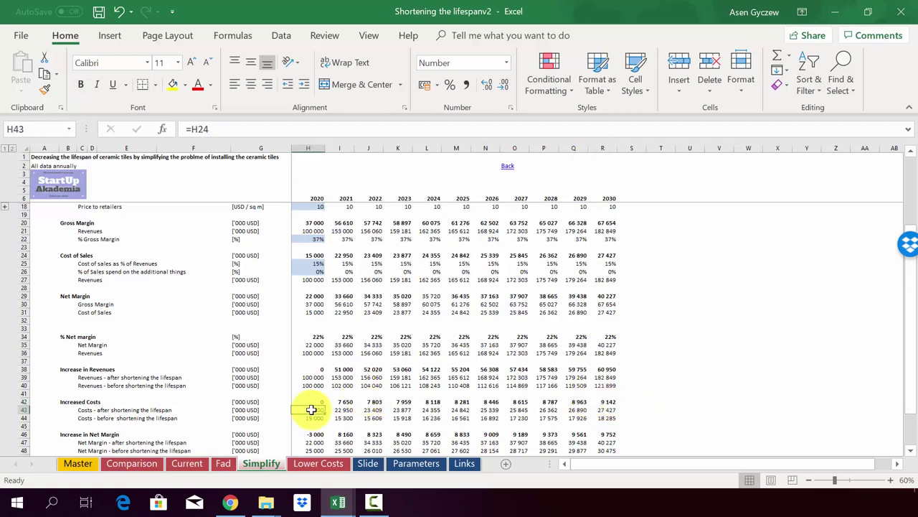
# Review the Increase in Net Margin row on the Simplify sheet and check its 2021 and 2030 formulas.
pyautogui.scroll(-1, 308, 408)
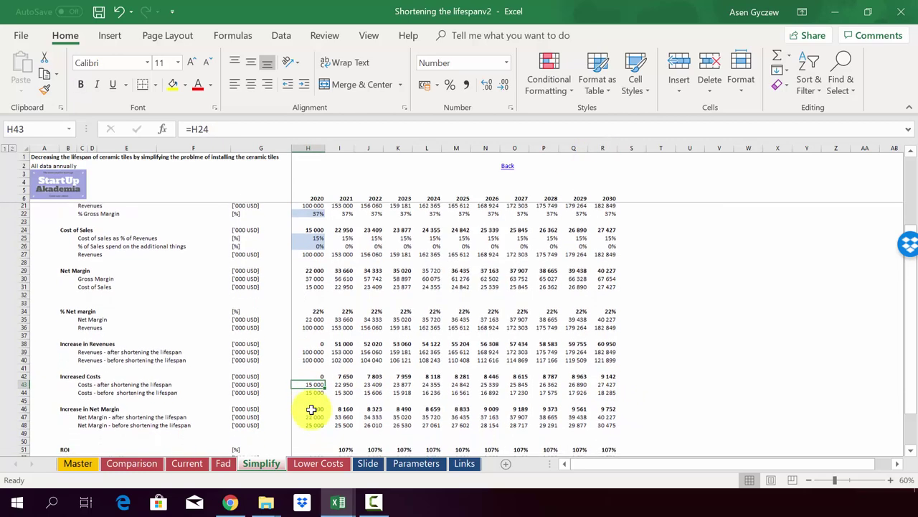
pyautogui.click(26, 410)
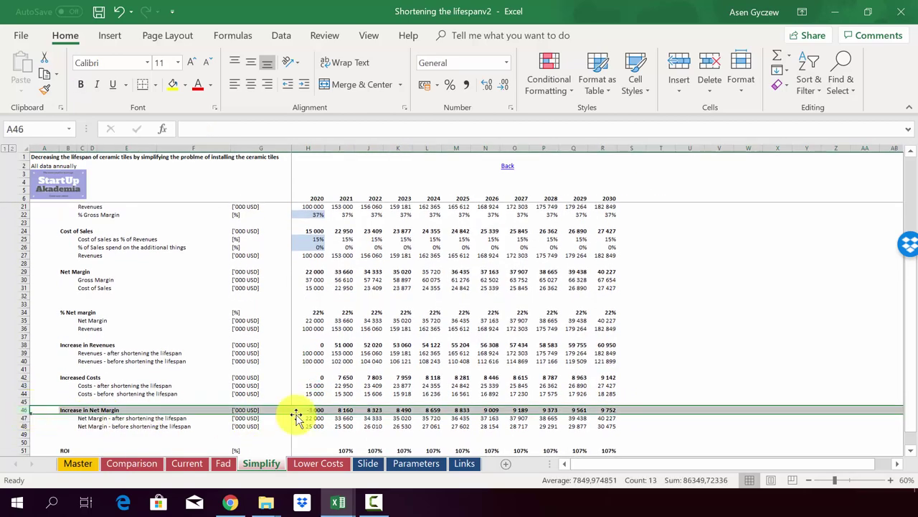
pyautogui.click(333, 409)
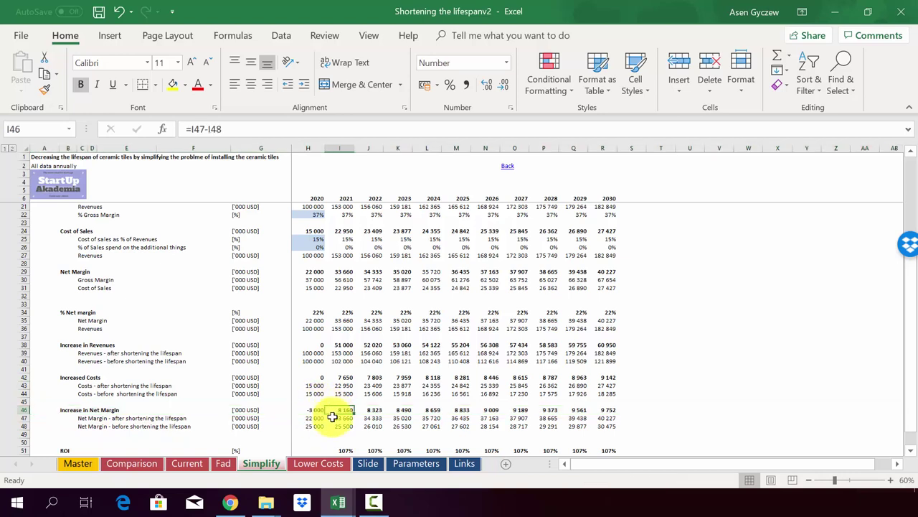
pyautogui.click(600, 409)
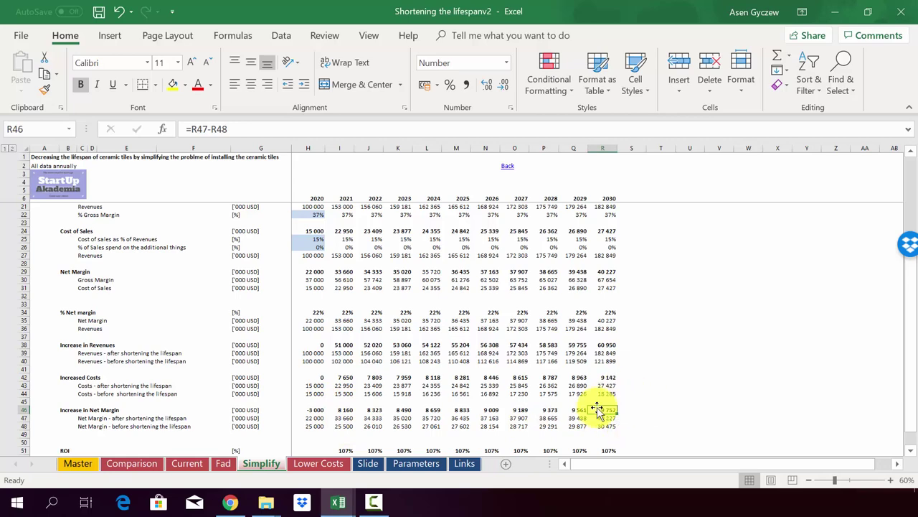
# Review the ROI row on the Simplify sheet and check its 2021 formula.
pyautogui.scroll(-2, 463, 410)
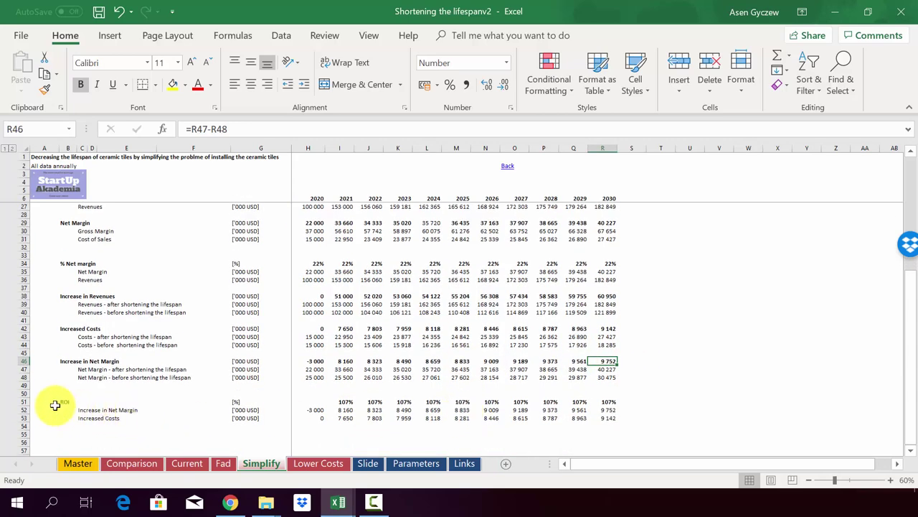
pyautogui.moveTo(26, 405); pyautogui.dragTo(29, 400)
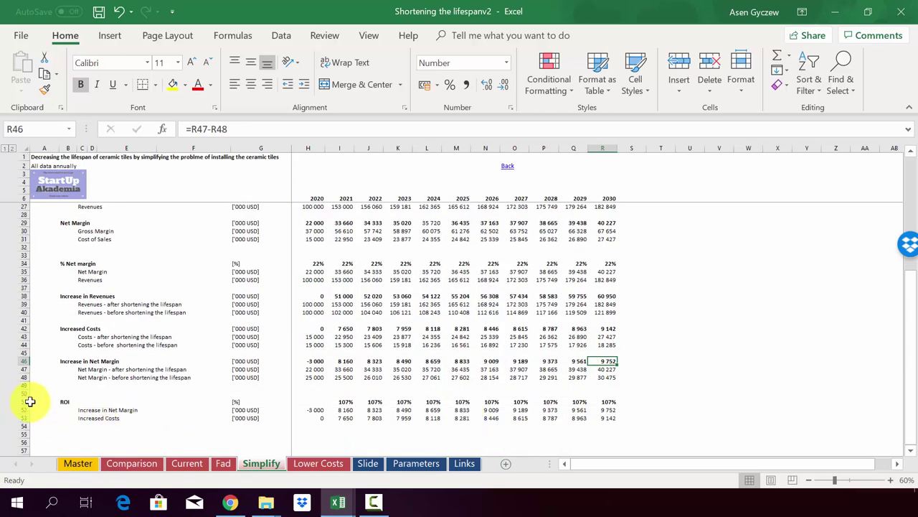
pyautogui.click(27, 401)
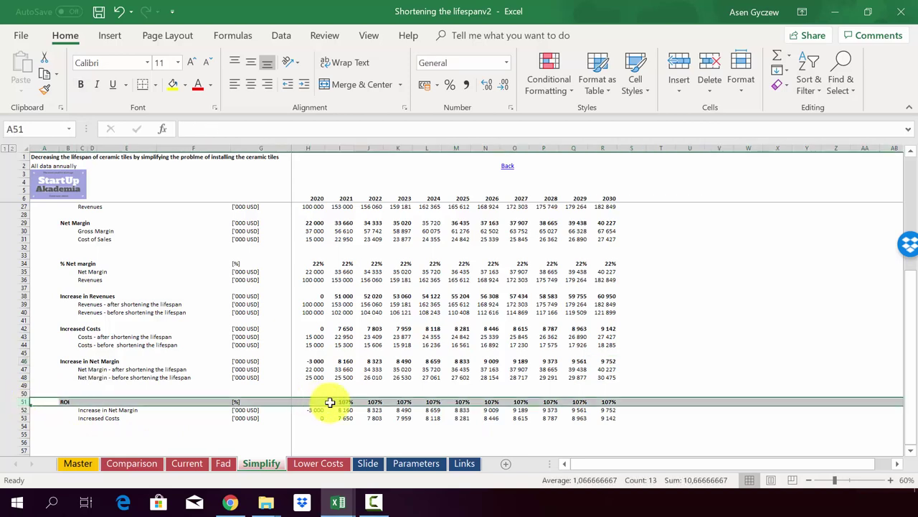
pyautogui.click(332, 402)
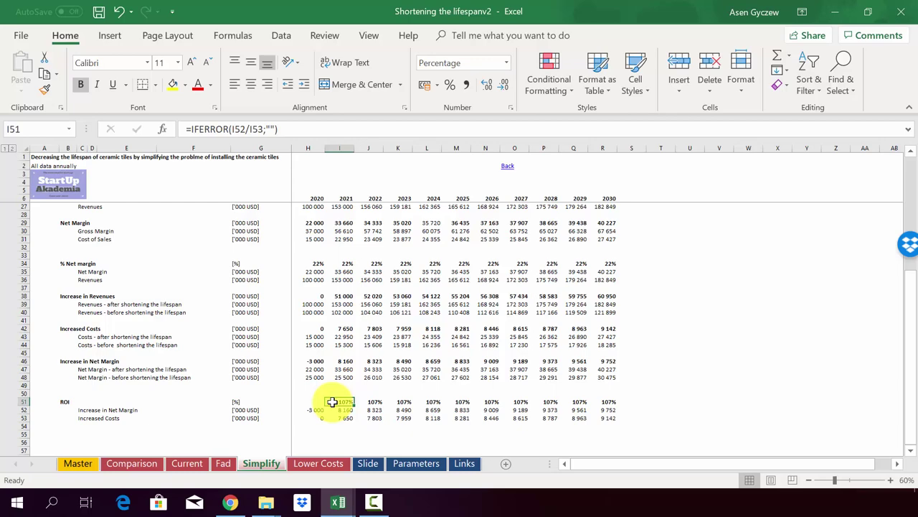
# Go to the Comparison sheet and review the Sales Generated row and its Lower cost of exchange row.
pyautogui.hotkey('ctrl', 'pageup')
pyautogui.hotkey('ctrl', 'pageup')
pyautogui.hotkey('ctrl', 'pageup')
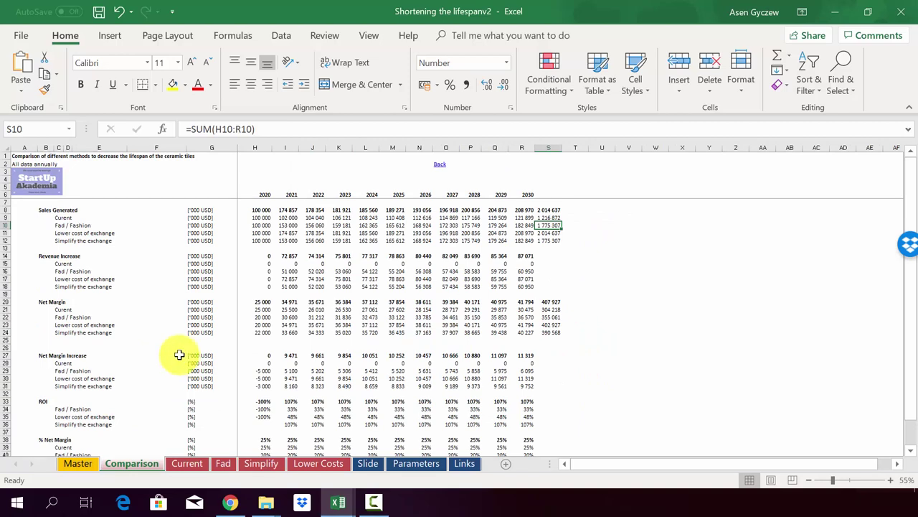
pyautogui.click(180, 318)
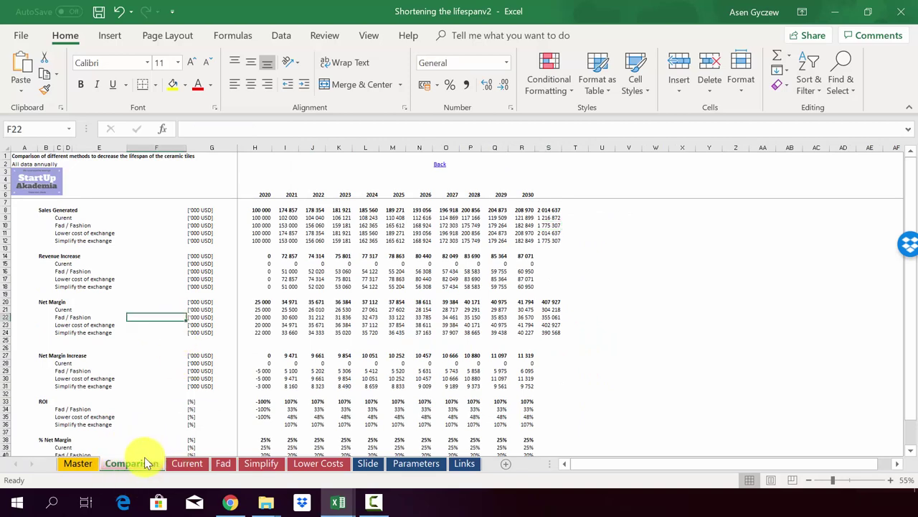
pyautogui.click(193, 233)
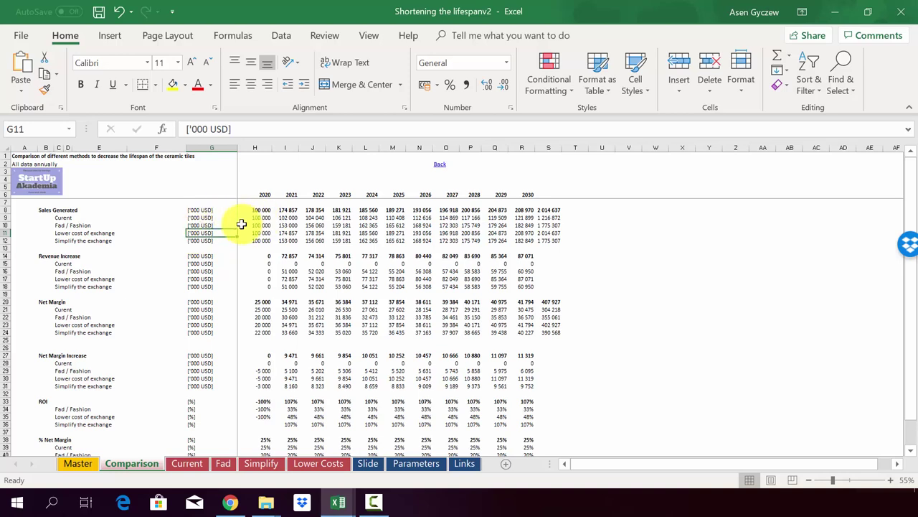
pyautogui.click(7, 209)
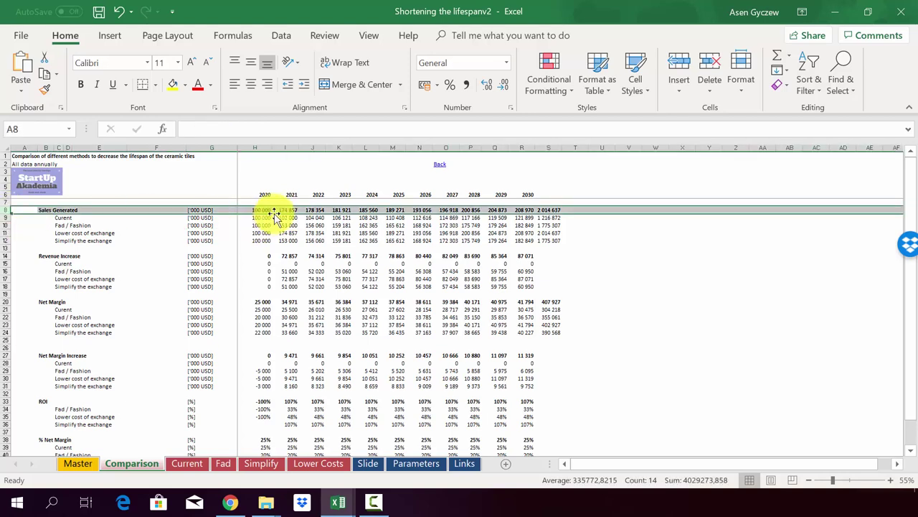
pyautogui.click(6, 234)
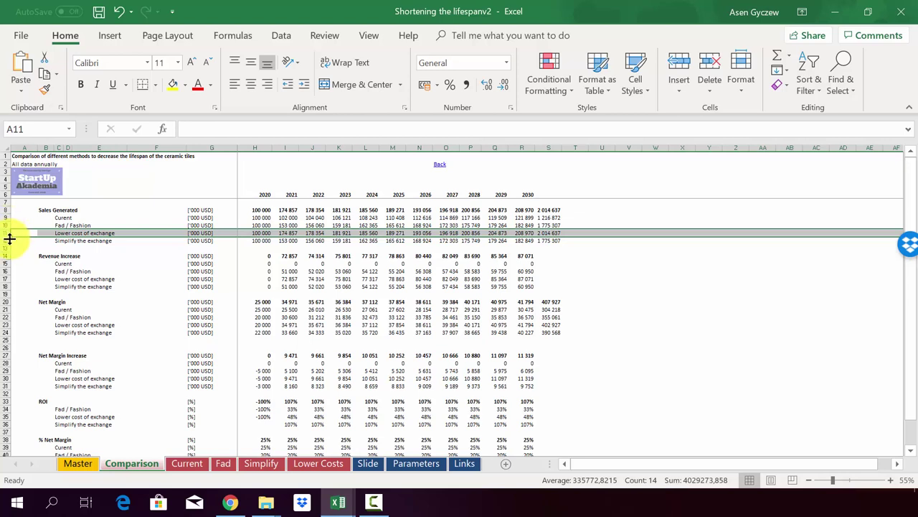
# Review the Net Margin and Net Margin Increase rows on the Comparison sheet, including the increase for Lower cost of exchange.
pyautogui.click(6, 302)
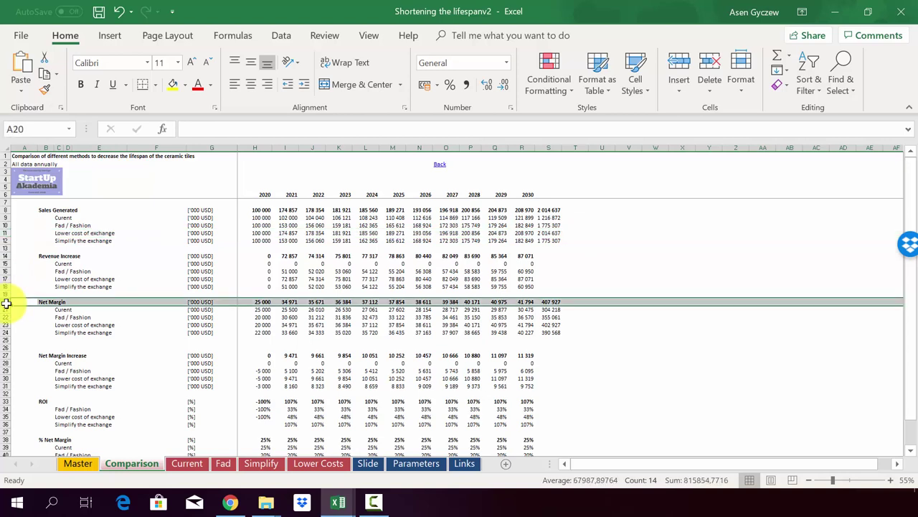
pyautogui.click(5, 355)
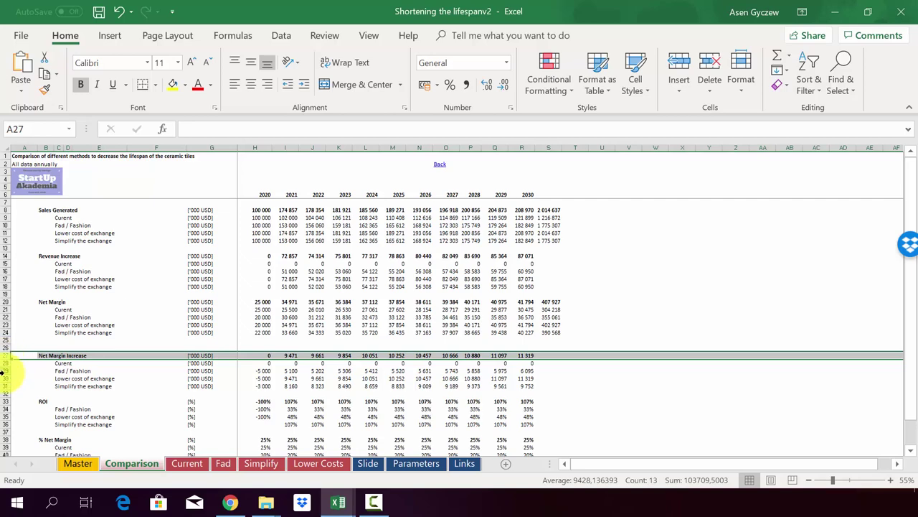
pyautogui.click(5, 377)
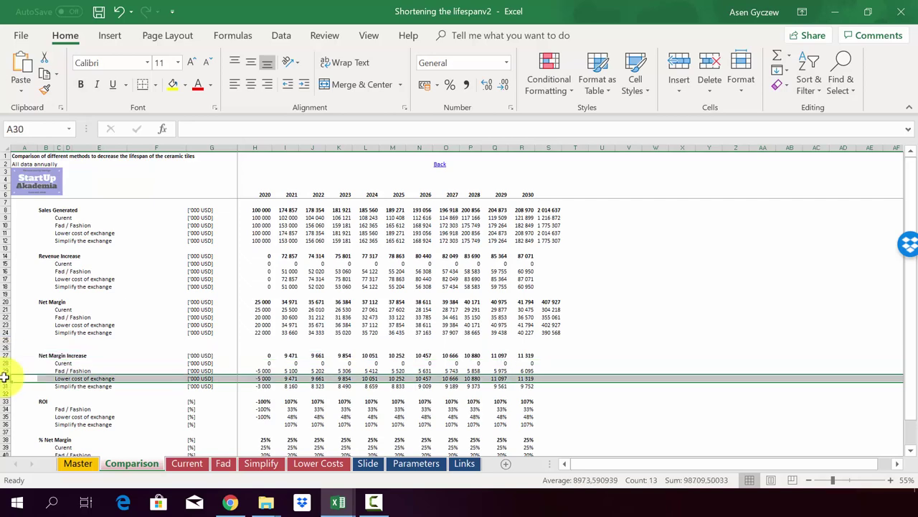
# Compare the methods' ROI on the Comparison sheet, focusing on the Simplify the exchange row, and review the % Net Margin row.
pyautogui.click(160, 408)
pyautogui.scroll(-1, 170, 408)
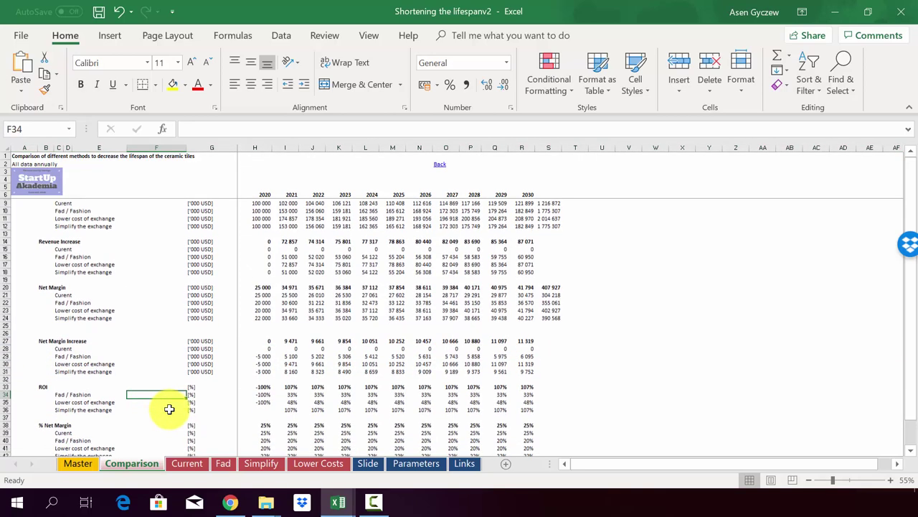
pyautogui.click(5, 409)
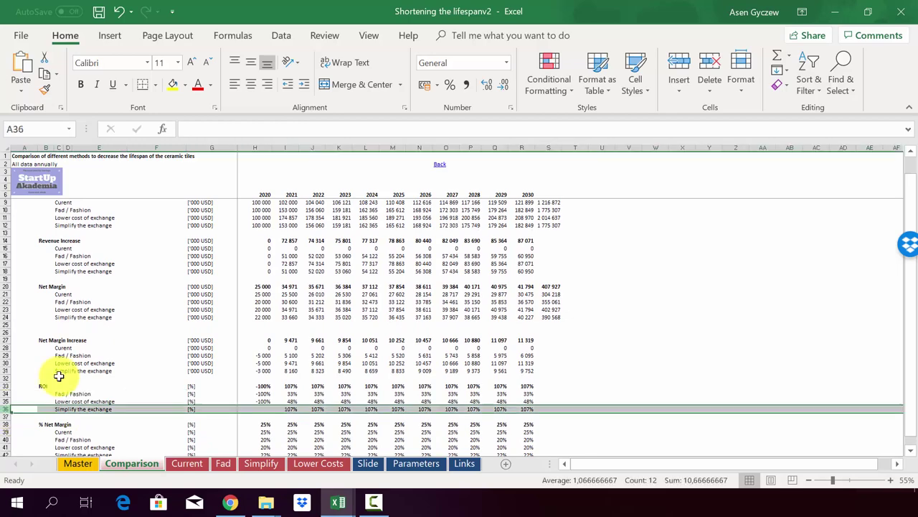
pyautogui.scroll(-2, 160, 323)
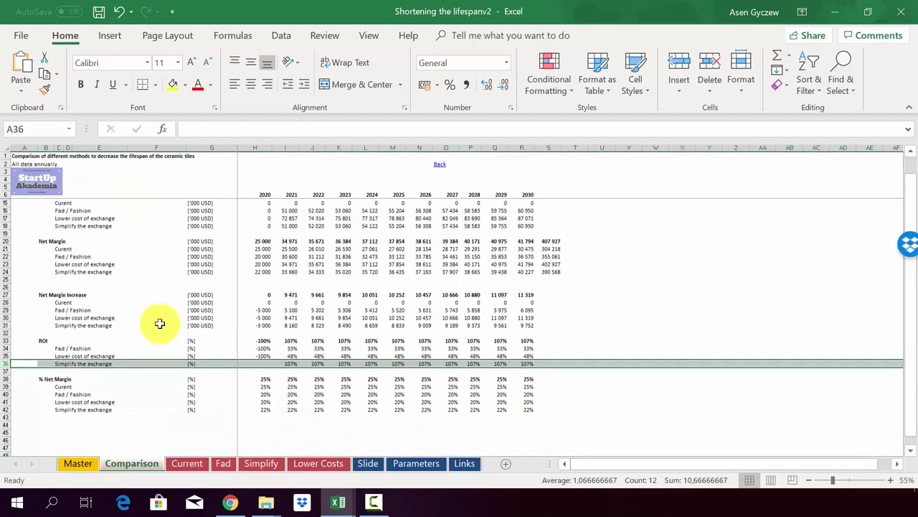
pyautogui.click(8, 379)
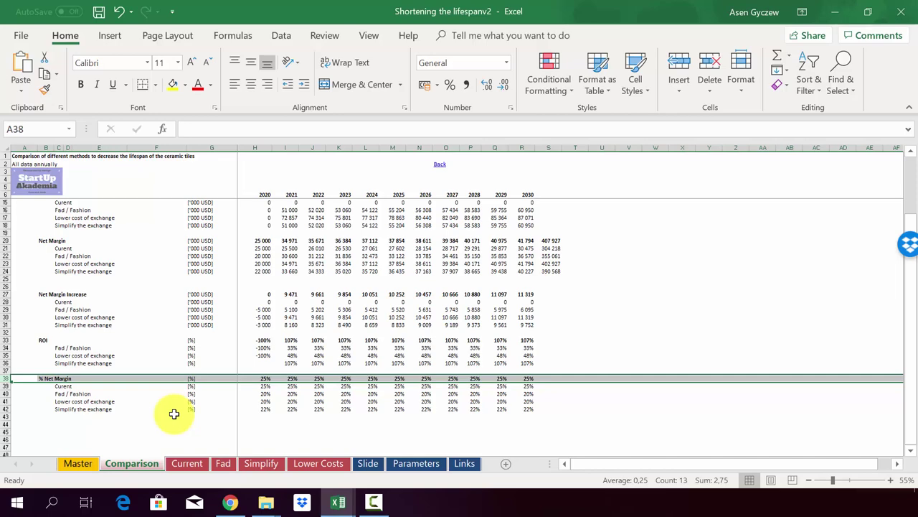
# Return to the Fad sheet and review the Years between renovation / lifespan row.
pyautogui.hotkey('ctrl', 'pagedown')
pyautogui.hotkey('ctrl', 'pagedown')
pyautogui.click(262, 330)
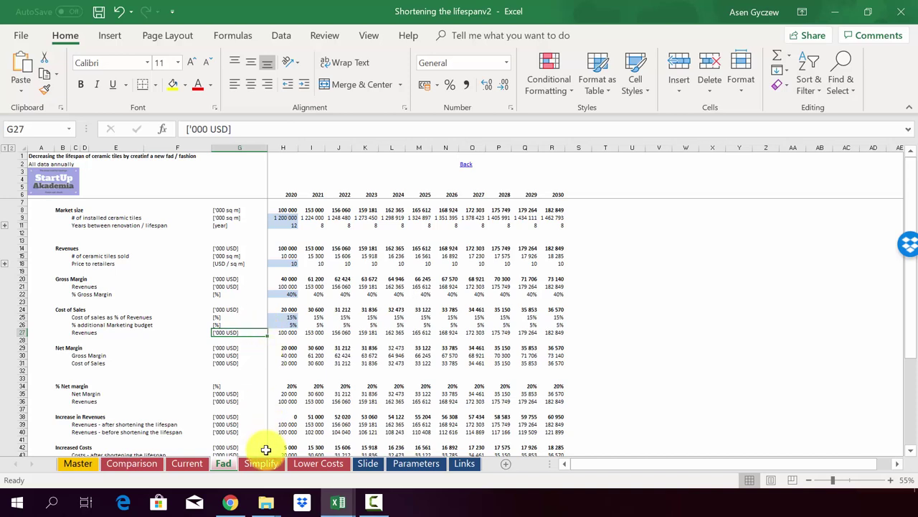
pyautogui.click(20, 225)
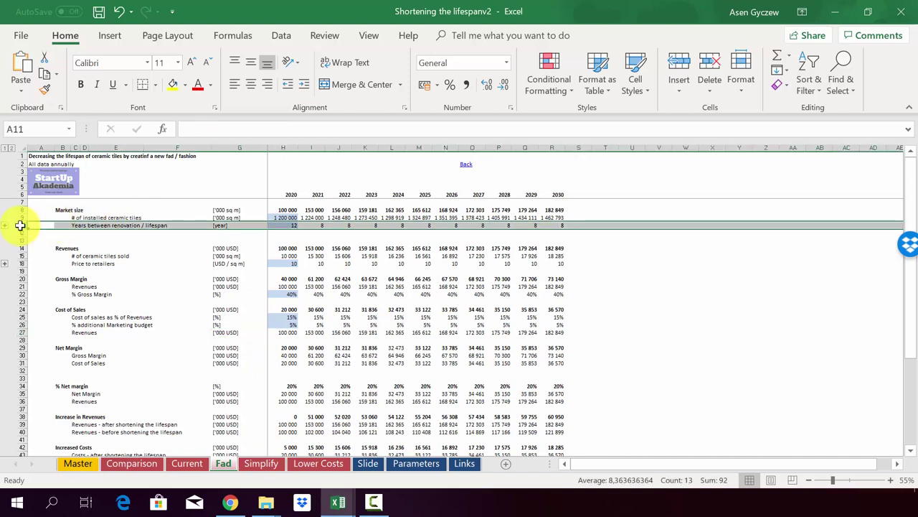
# Inspect the VLOOKUP formula behind the 2021 Years between renovation / lifespan value on the Fad sheet.
pyautogui.click(316, 224)
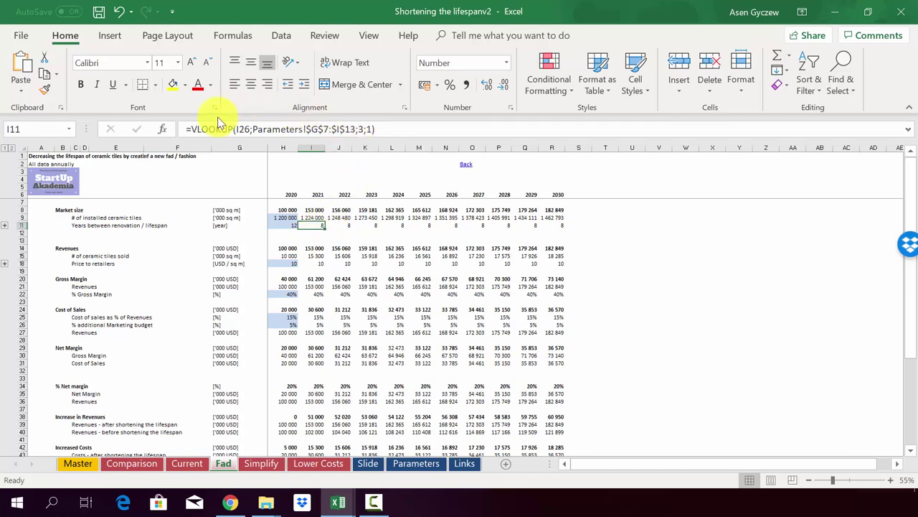
pyautogui.click(326, 131)
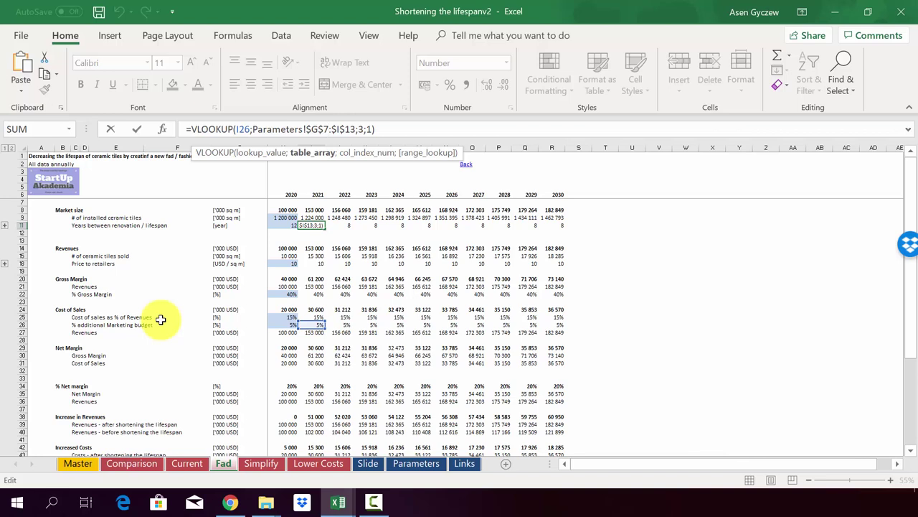
pyautogui.press('Return')
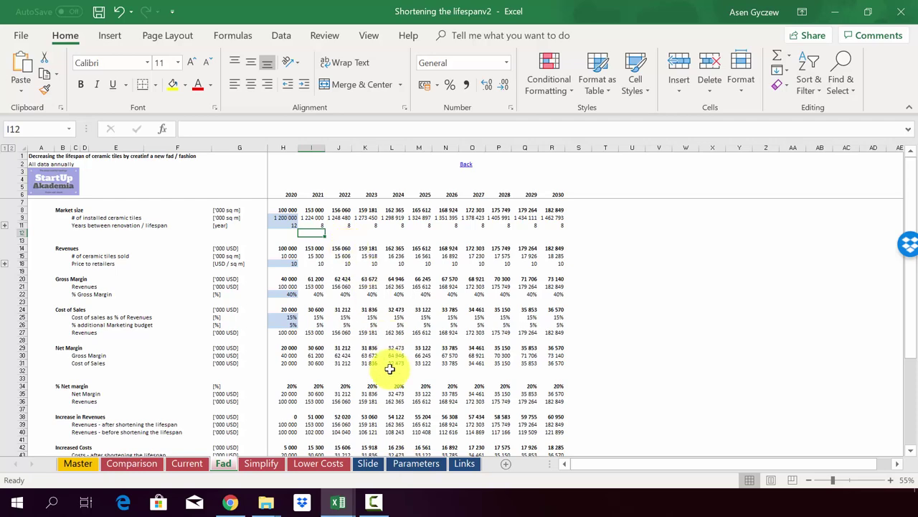
# Go to the Parameters sheet and examine the heading and first bracket of the fad / fashion lifespan table.
pyautogui.click(416, 463)
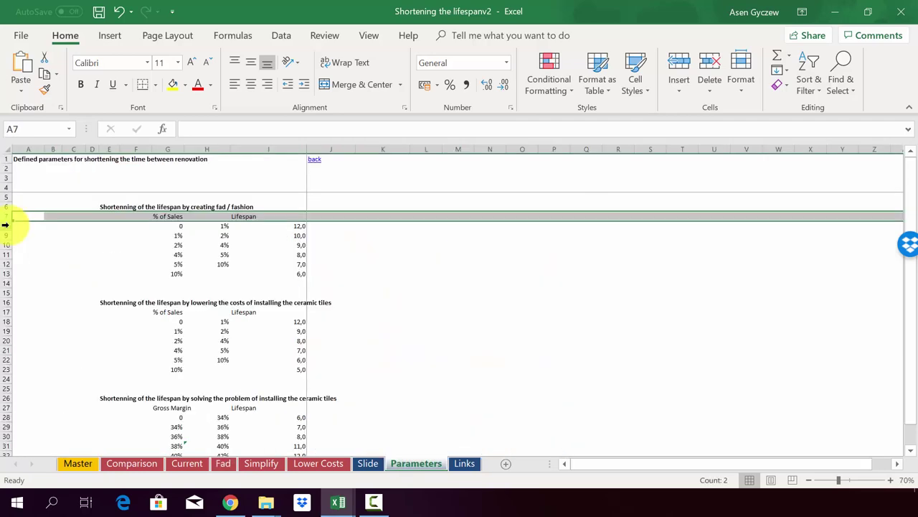
pyautogui.click(30, 207)
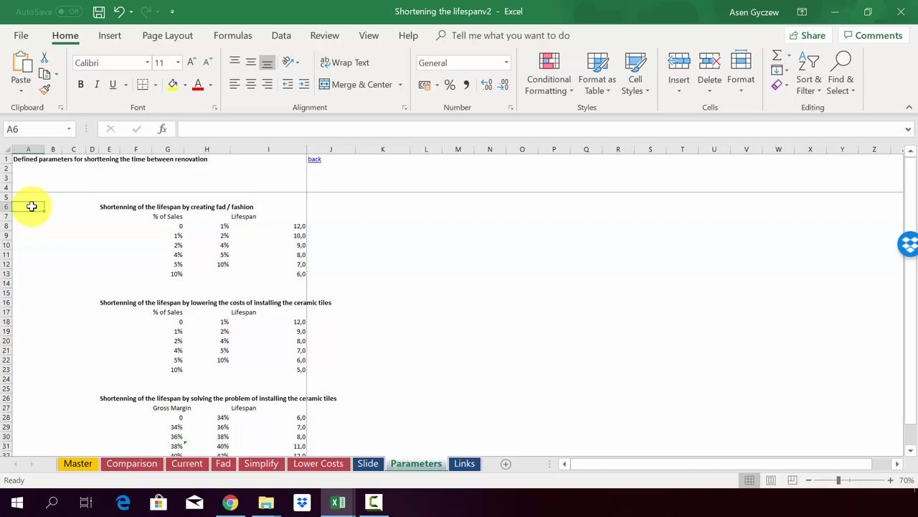
pyautogui.click(3, 206)
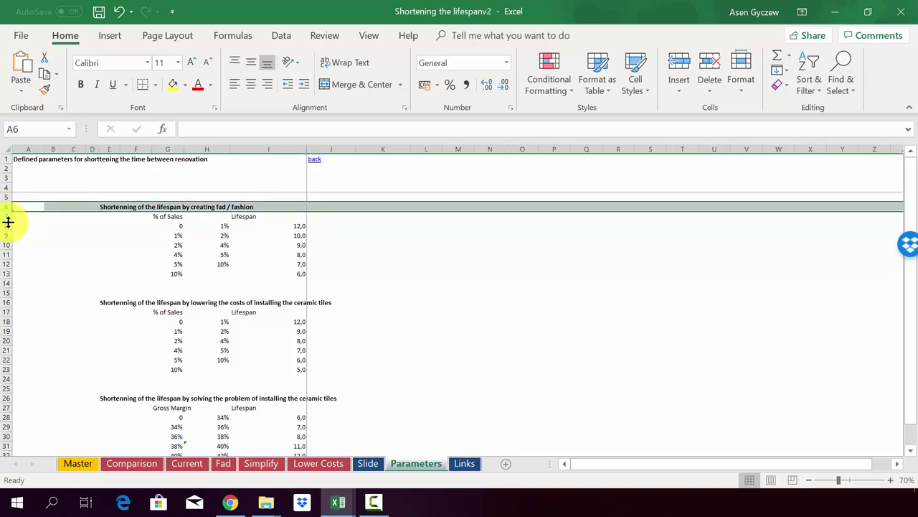
pyautogui.click(8, 226)
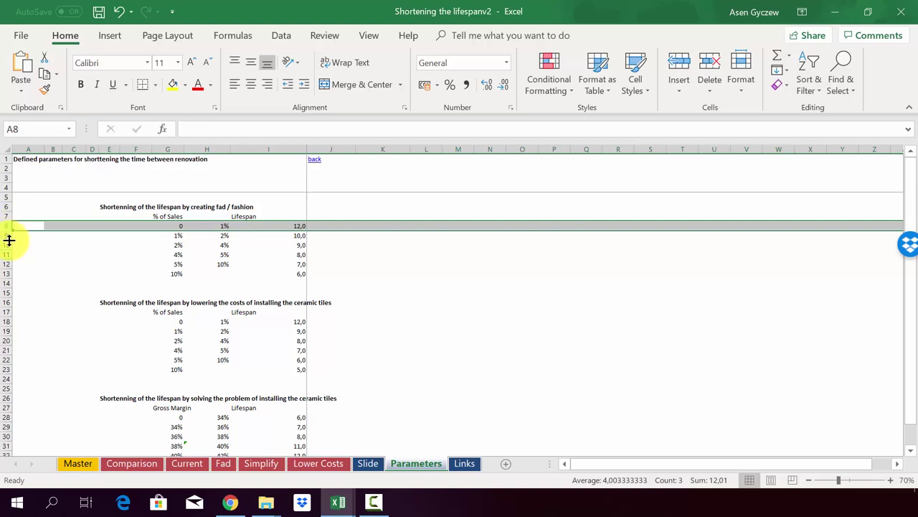
pyautogui.moveTo(8, 242); pyautogui.dragTo(8, 242)
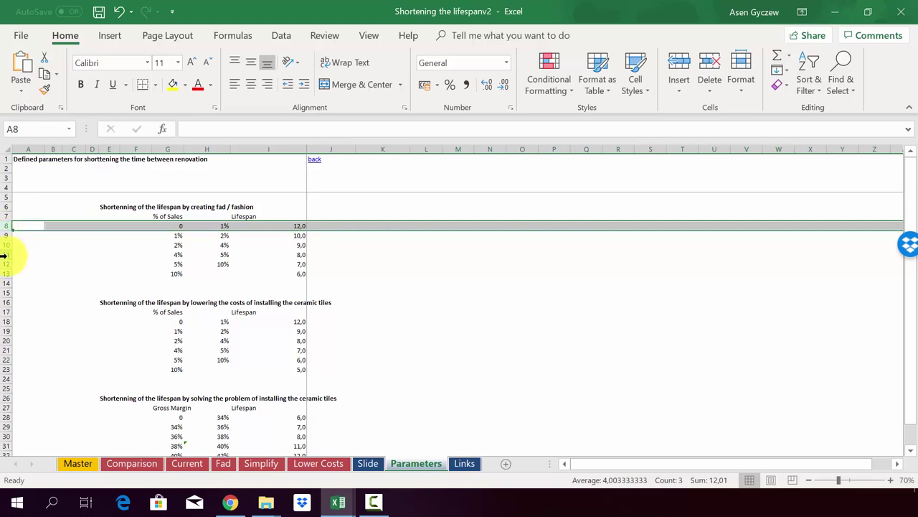
# Examine the 4%, 5% and 10% of Sales brackets and their lifespans in the fad / fashion table.
pyautogui.click(3, 255)
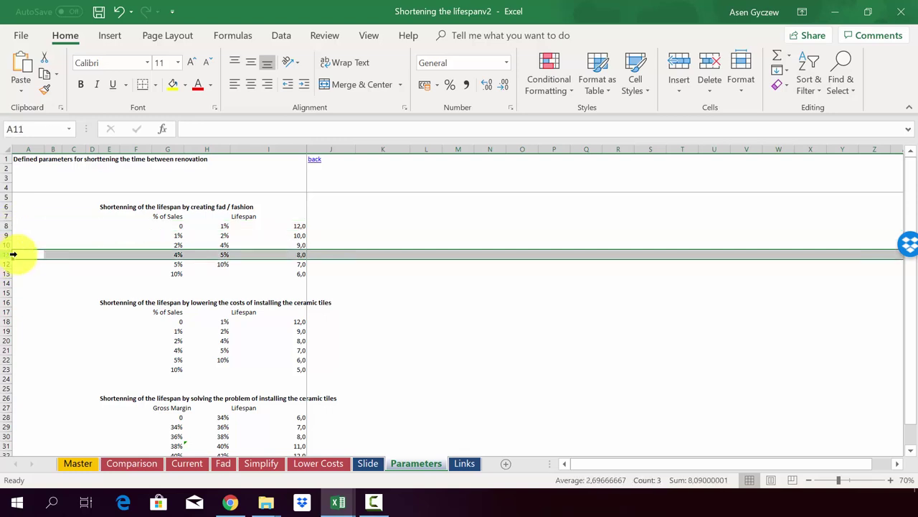
pyautogui.click(275, 253)
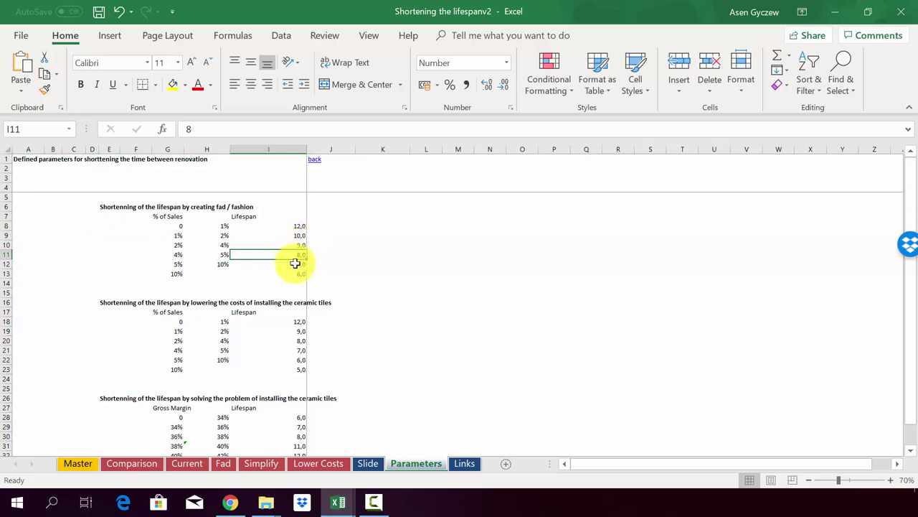
pyautogui.click(7, 264)
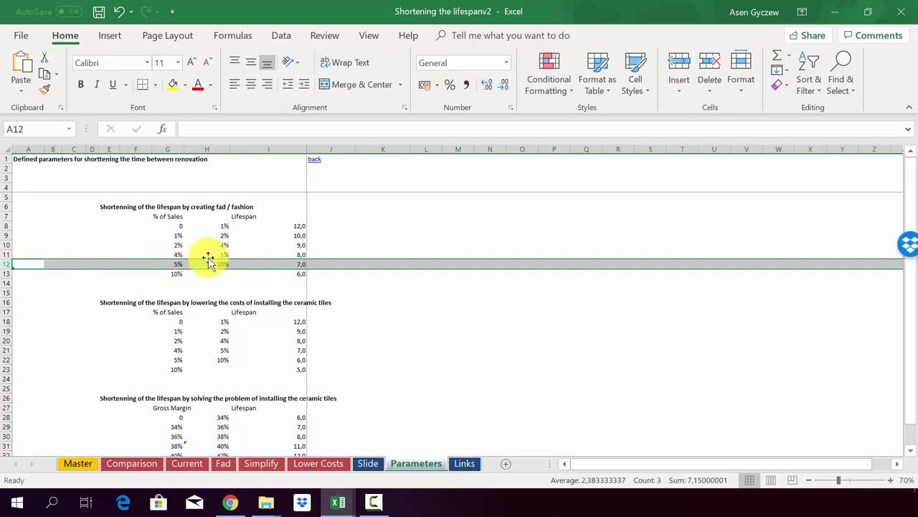
pyautogui.click(285, 264)
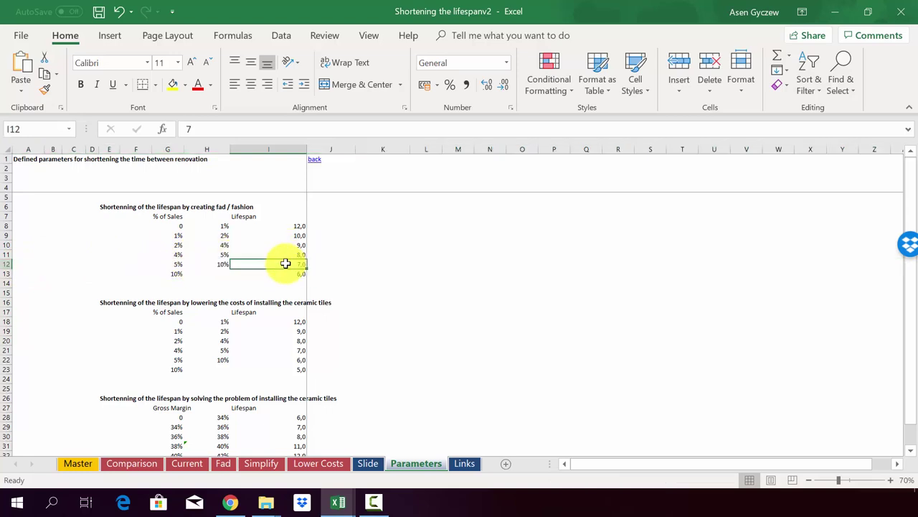
pyautogui.click(7, 274)
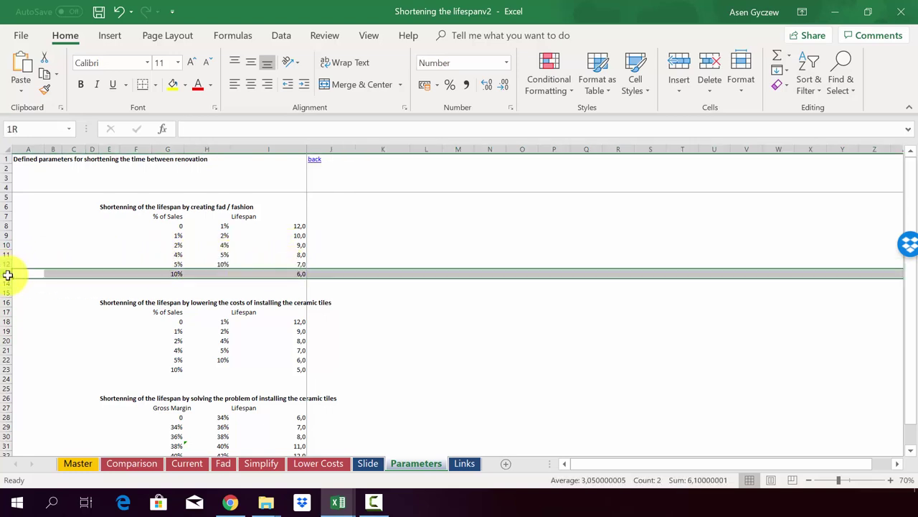
pyautogui.click(278, 264)
# Return to the Fad sheet and review the % additional Marketing budget row and the Years between renovation / lifespan row.
pyautogui.click(223, 463)
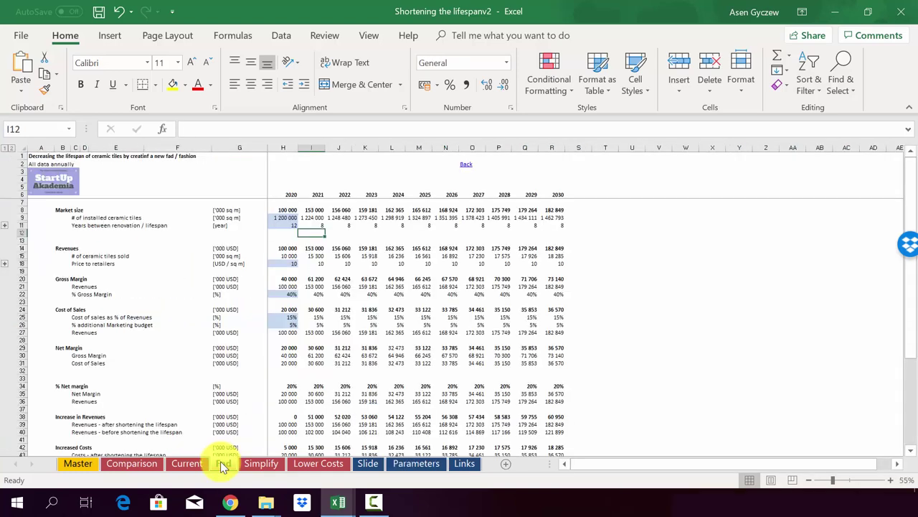
pyautogui.click(292, 324)
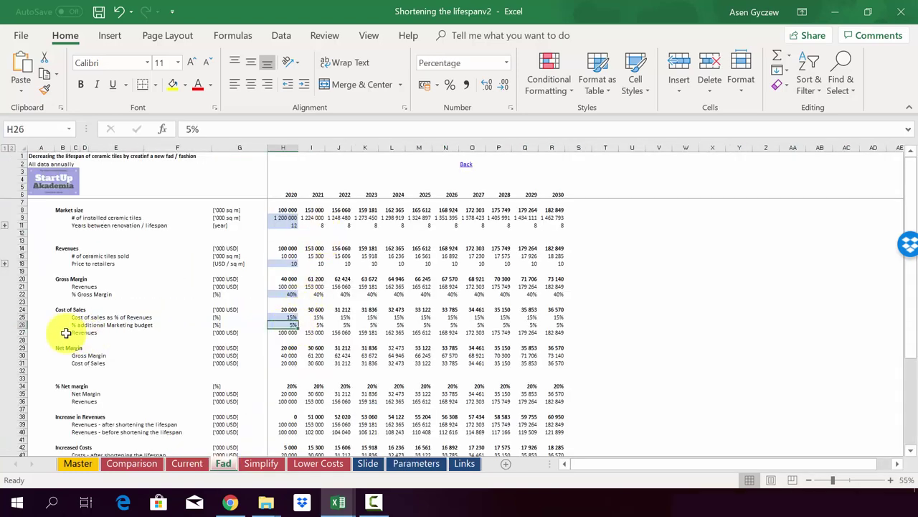
pyautogui.click(22, 324)
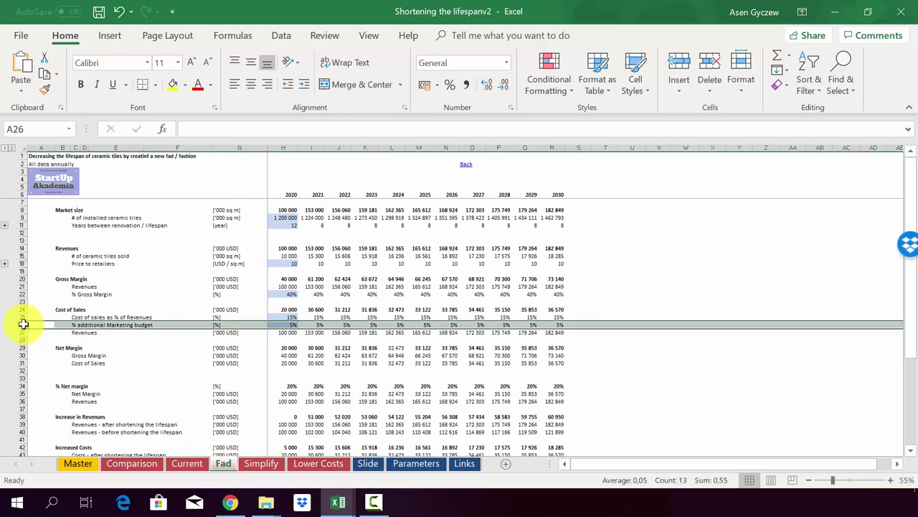
pyautogui.click(282, 324)
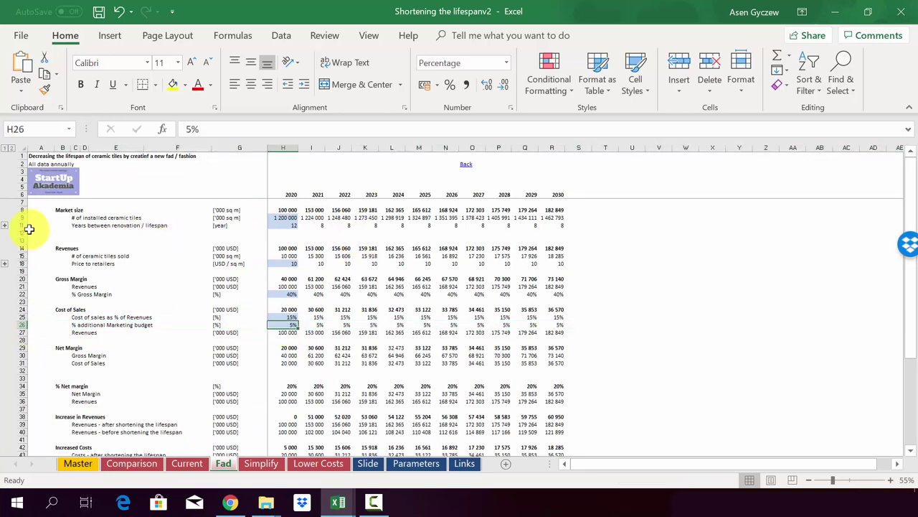
pyautogui.click(21, 225)
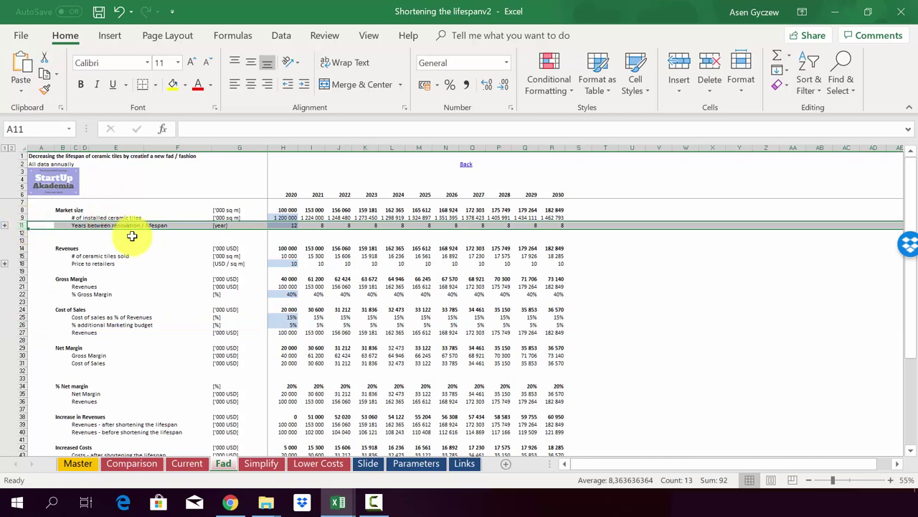
# Test a 2020 % additional Marketing budget of 7% on the Fad sheet, and undo the change.
pyautogui.click(287, 324)
pyautogui.write('7')
pyautogui.press('Return')
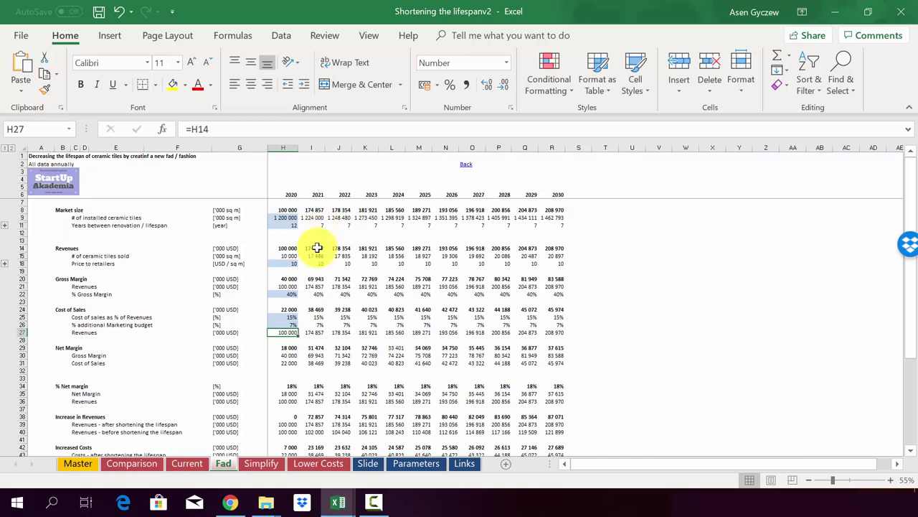
pyautogui.hotkey('ctrl', 'z')
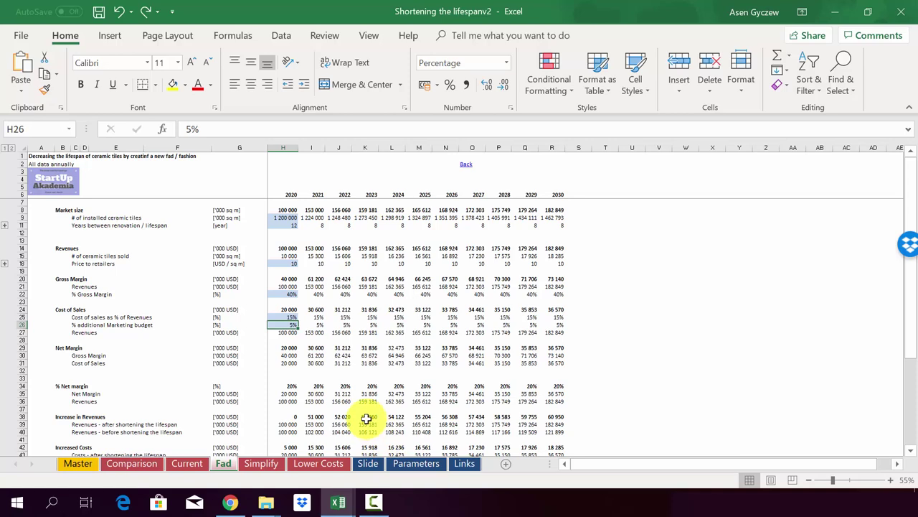
# Review the Fad lifespan row and the Parameters tables for lowering the installation costs and solving the installation problem.
pyautogui.click(23, 225)
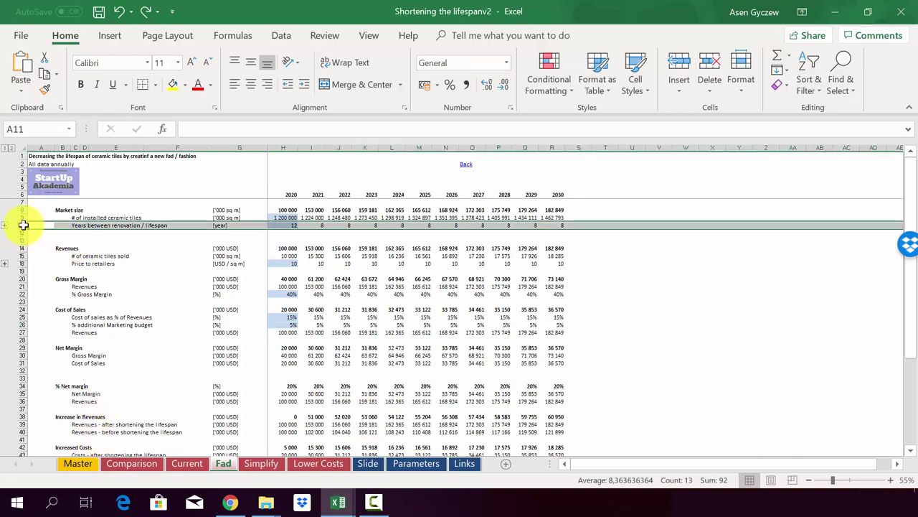
pyautogui.click(433, 465)
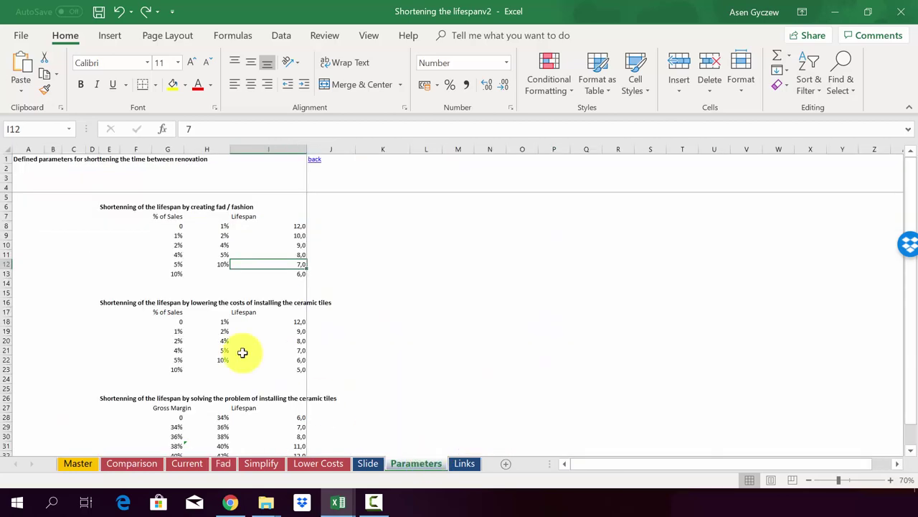
pyautogui.click(12, 303)
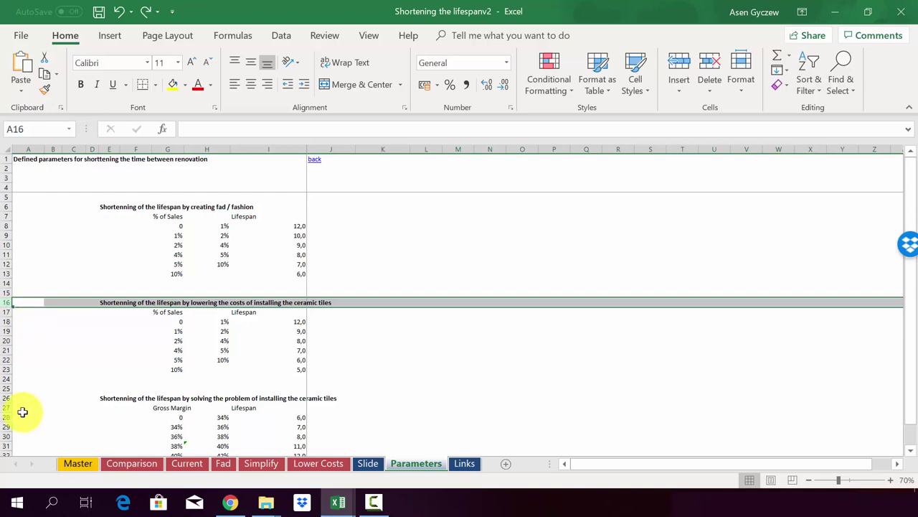
pyautogui.click(5, 397)
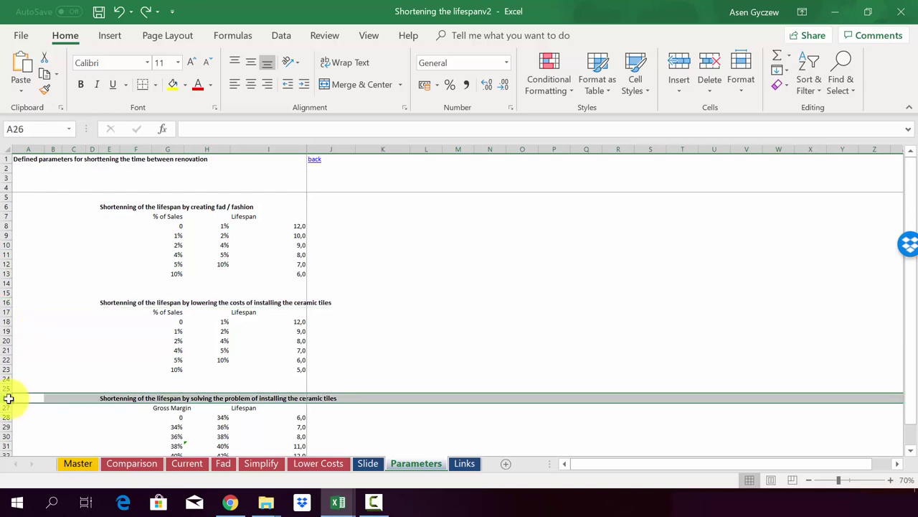
pyautogui.click(213, 419)
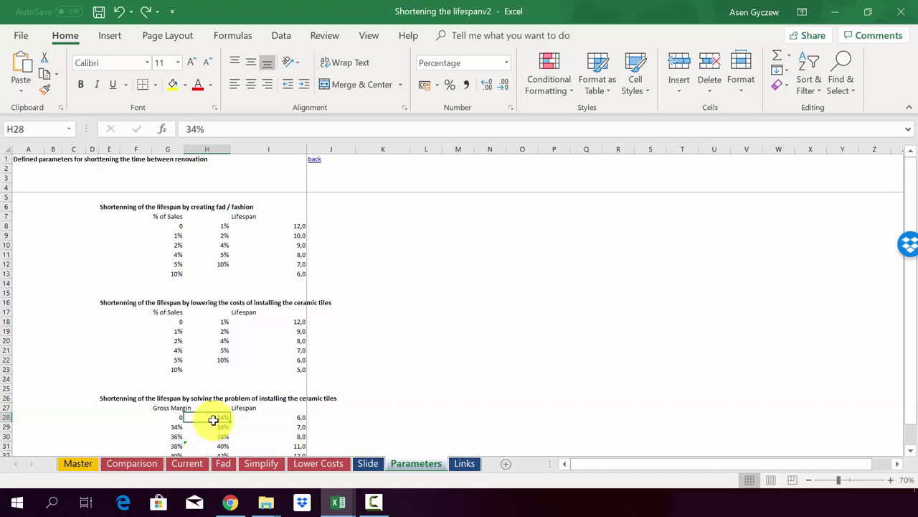
# Go back to the Fad sheet and review its % additional Marketing budget row as the method's driver.
pyautogui.click(225, 464)
pyautogui.click(111, 335)
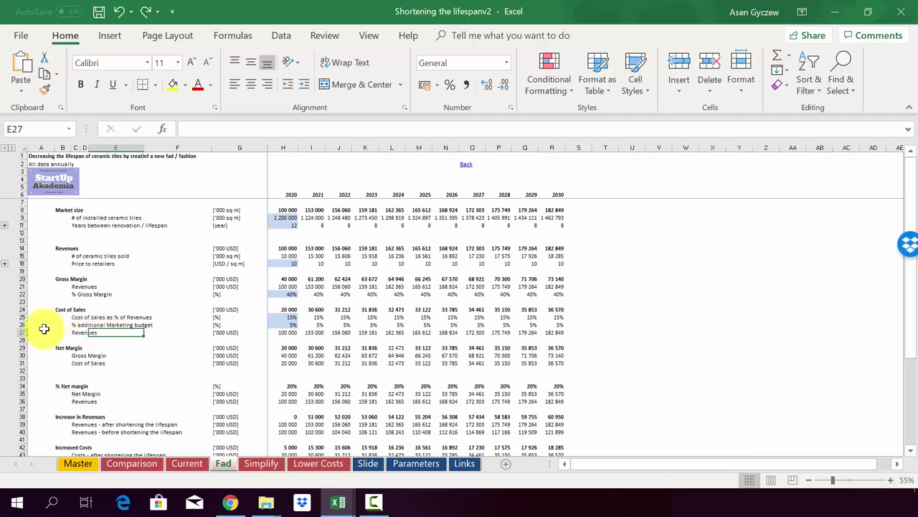
pyautogui.click(22, 325)
# Go to the Simplify sheet and review the % of Sales spend on the additional things row and the % Gross Margin row.
pyautogui.click(261, 463)
pyautogui.click(122, 313)
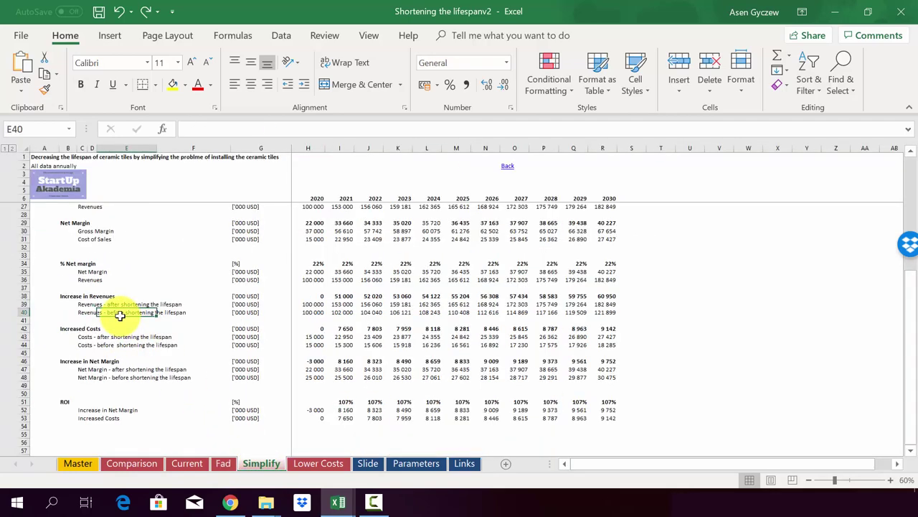
pyautogui.scroll(5, 41, 312)
pyautogui.click(23, 312)
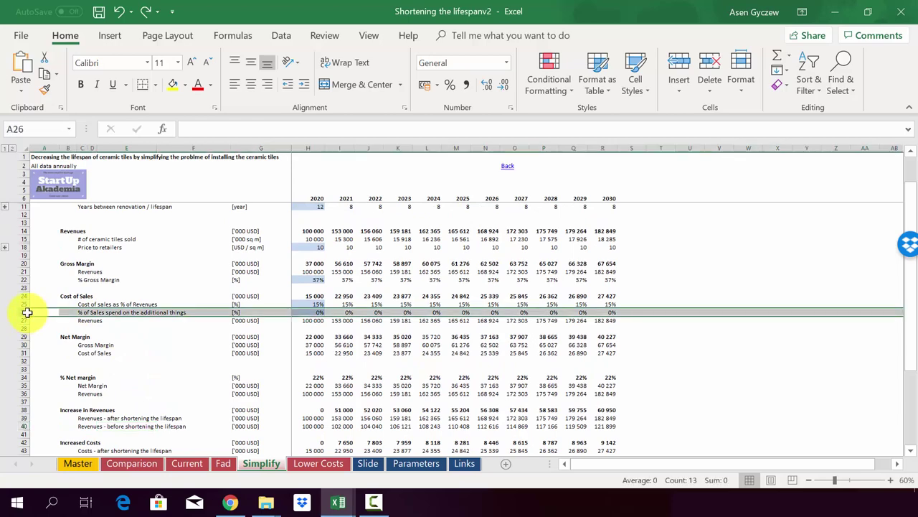
pyautogui.click(260, 336)
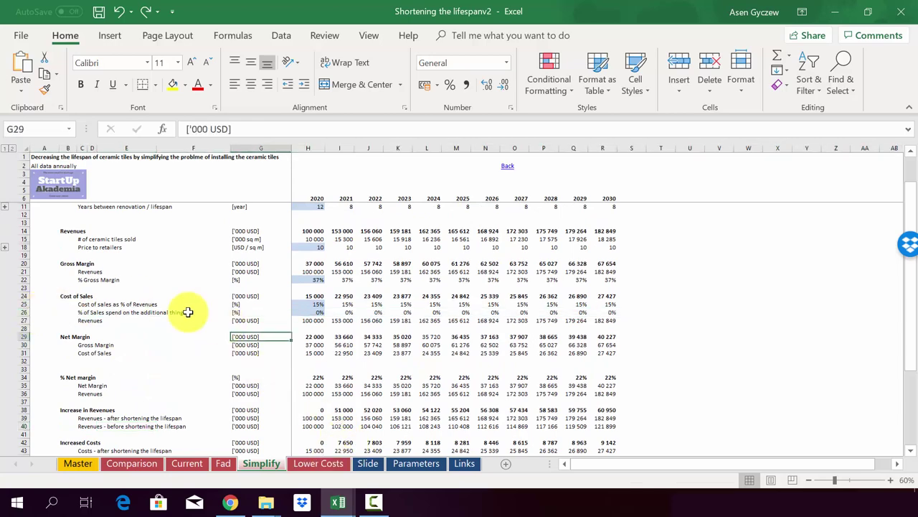
pyautogui.scroll(1, 188, 312)
pyautogui.moveTo(25, 293); pyautogui.dragTo(25, 293)
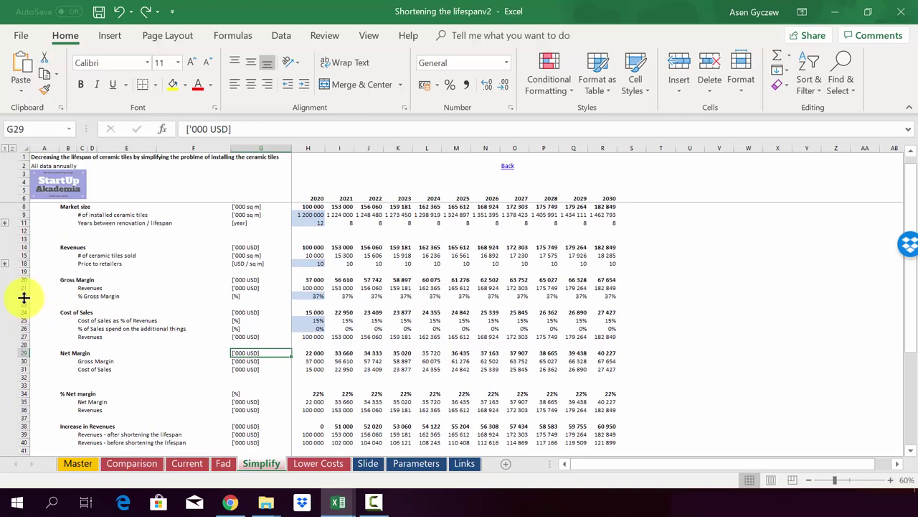
pyautogui.click(24, 296)
# Go to the Lower Costs sheet and review the % of Sales spend on the Installing firms row.
pyautogui.click(296, 465)
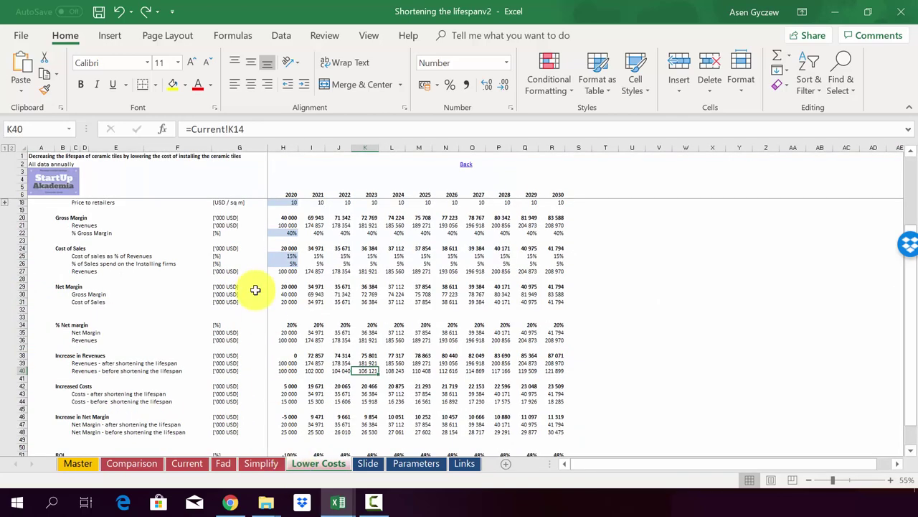
pyautogui.scroll(1, 256, 287)
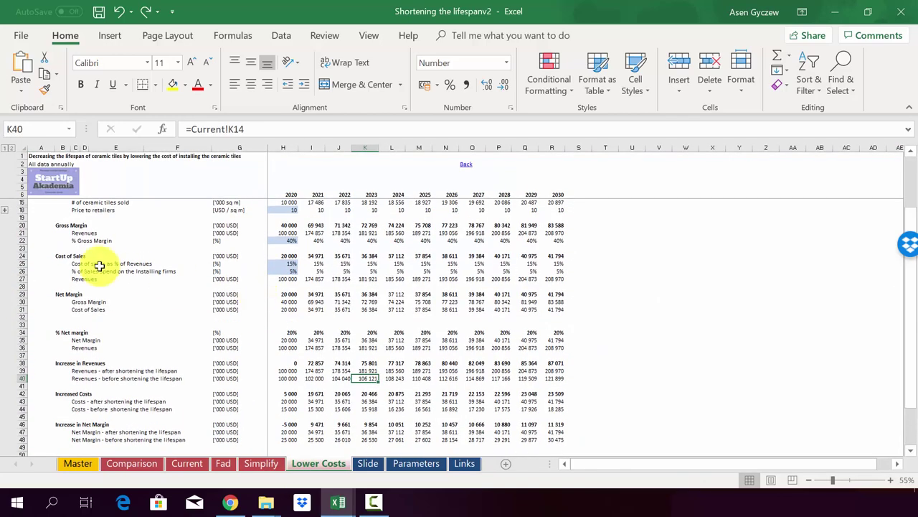
pyautogui.click(27, 269)
pyautogui.click(304, 323)
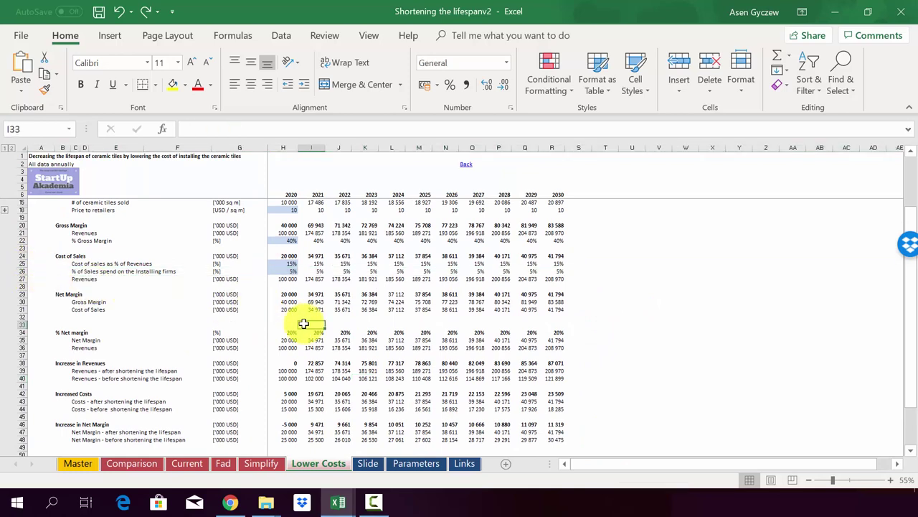